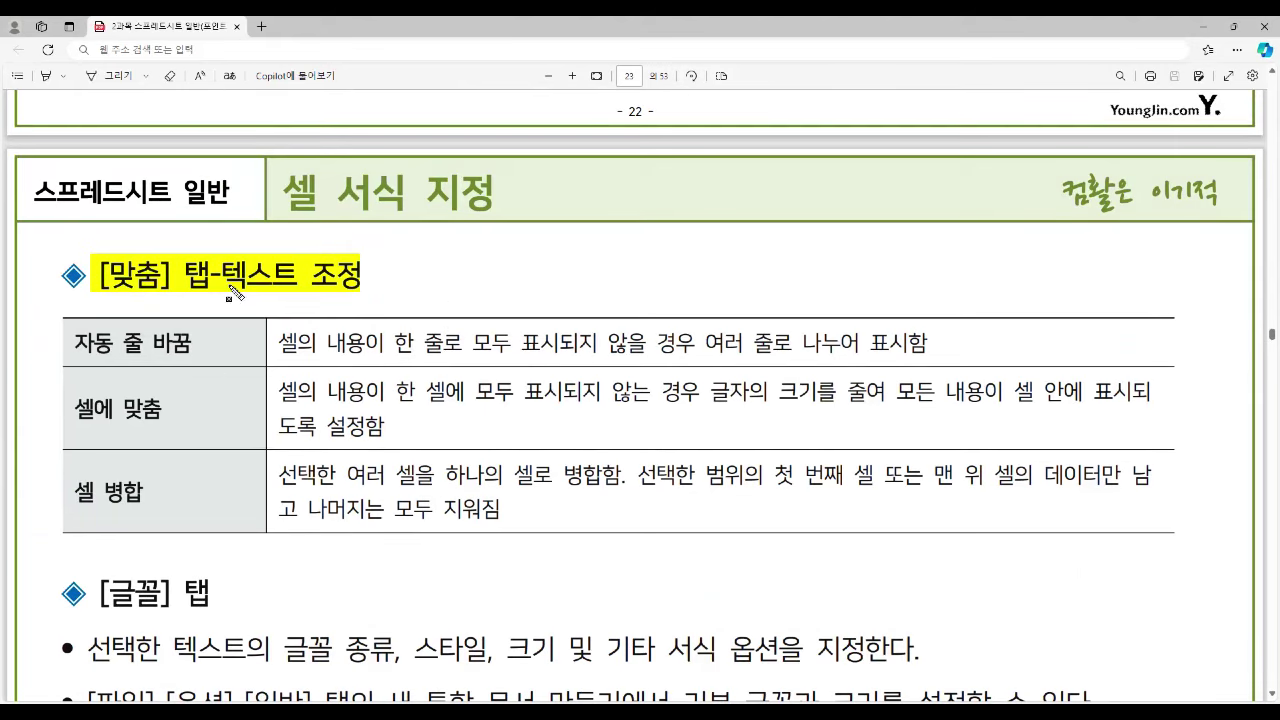
Highlight the text control options 자동 줄 바꿈, 셀에 맞춤 and 셀 병합 in the [맞춤] 탭 table.
left_click_drag(68, 337, 195, 360)
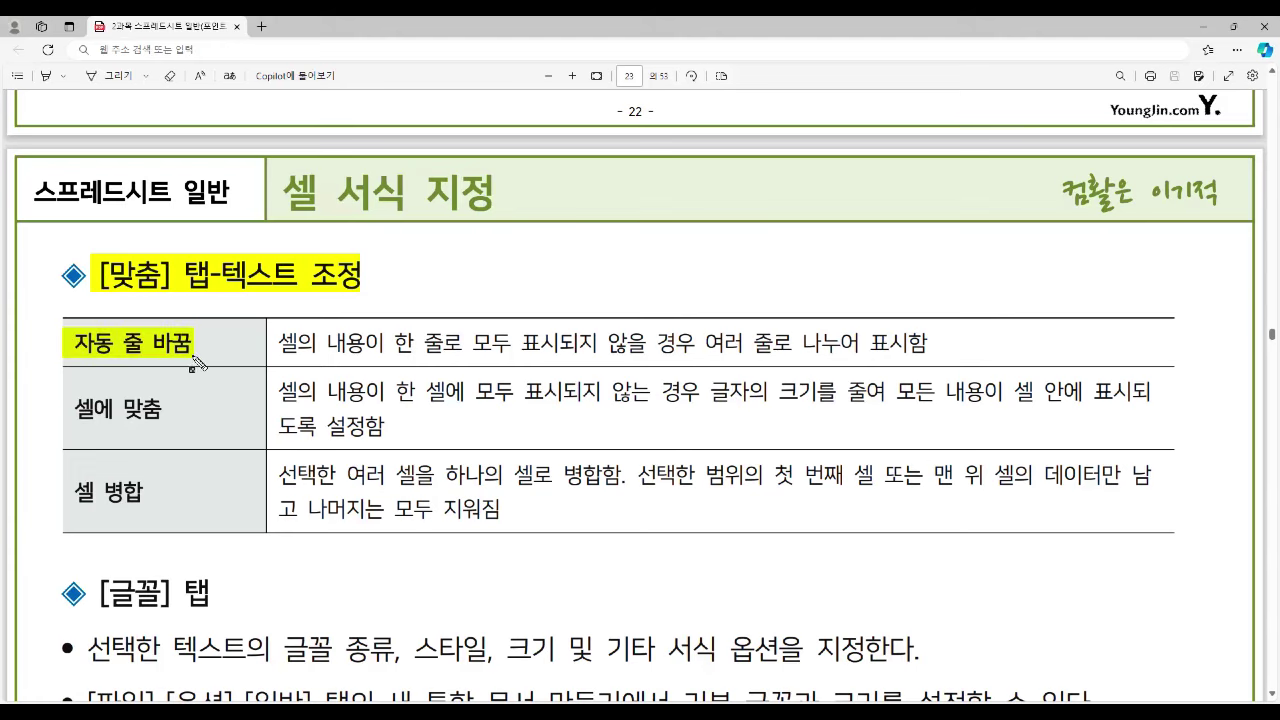
left_click_drag(68, 398, 176, 434)
left_click_drag(68, 506, 156, 514)
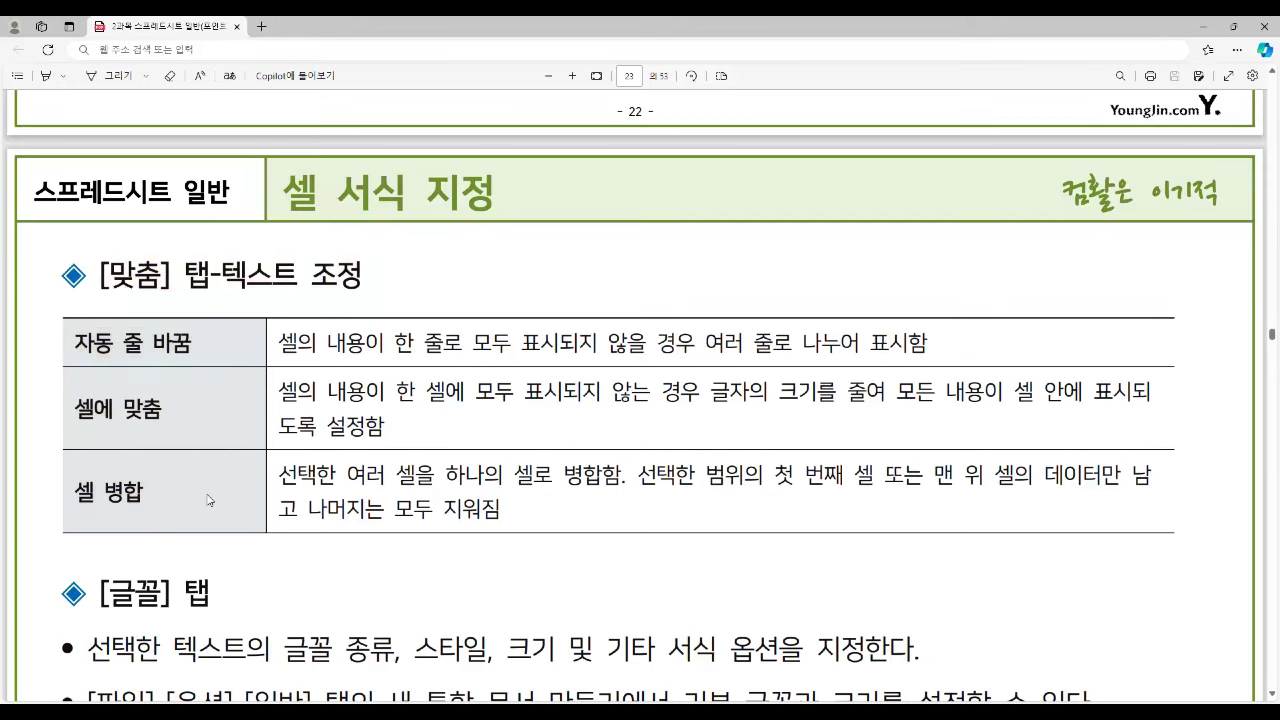
Review pages 23 to 25 of the lecture PDF, highlighting the [글꼴], [테두리], [채우기] and [보호] 탭 headings.
scroll(200, 494, "down", 3)
left_click_drag(96, 306, 182, 327)
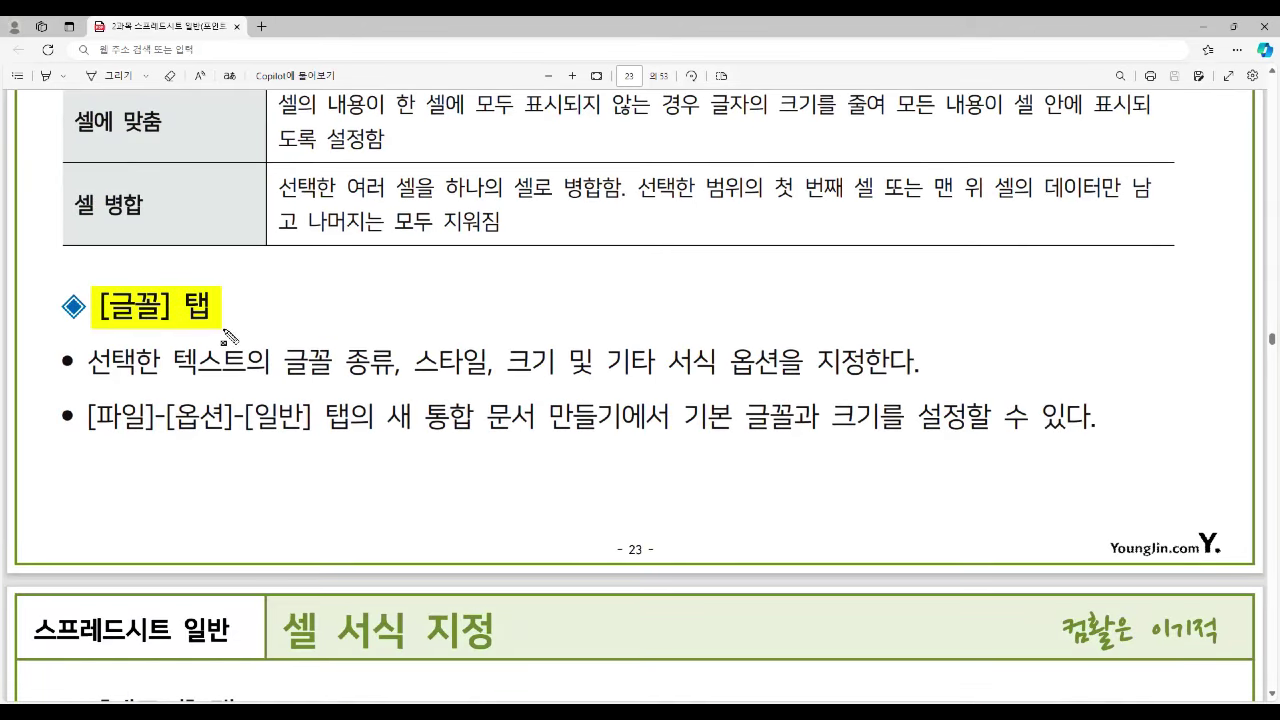
scroll(200, 344, "down", 4)
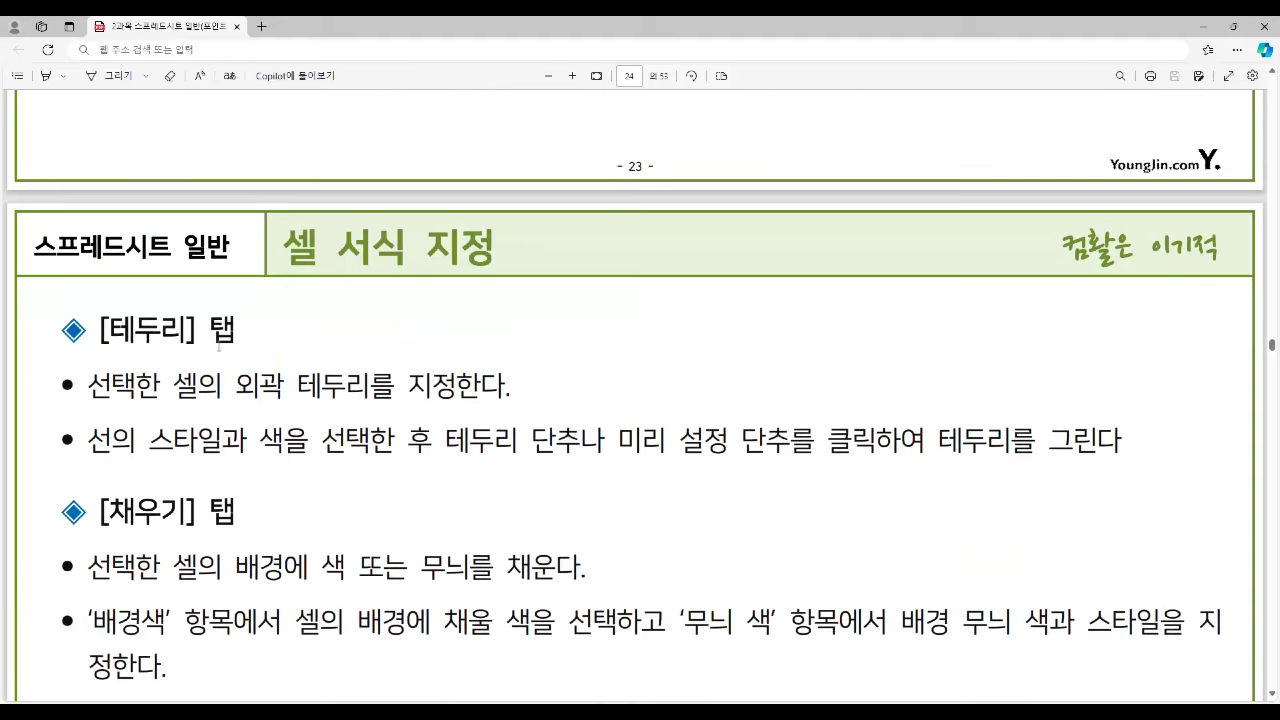
scroll(192, 325, "down", 1)
left_click_drag(98, 232, 223, 250)
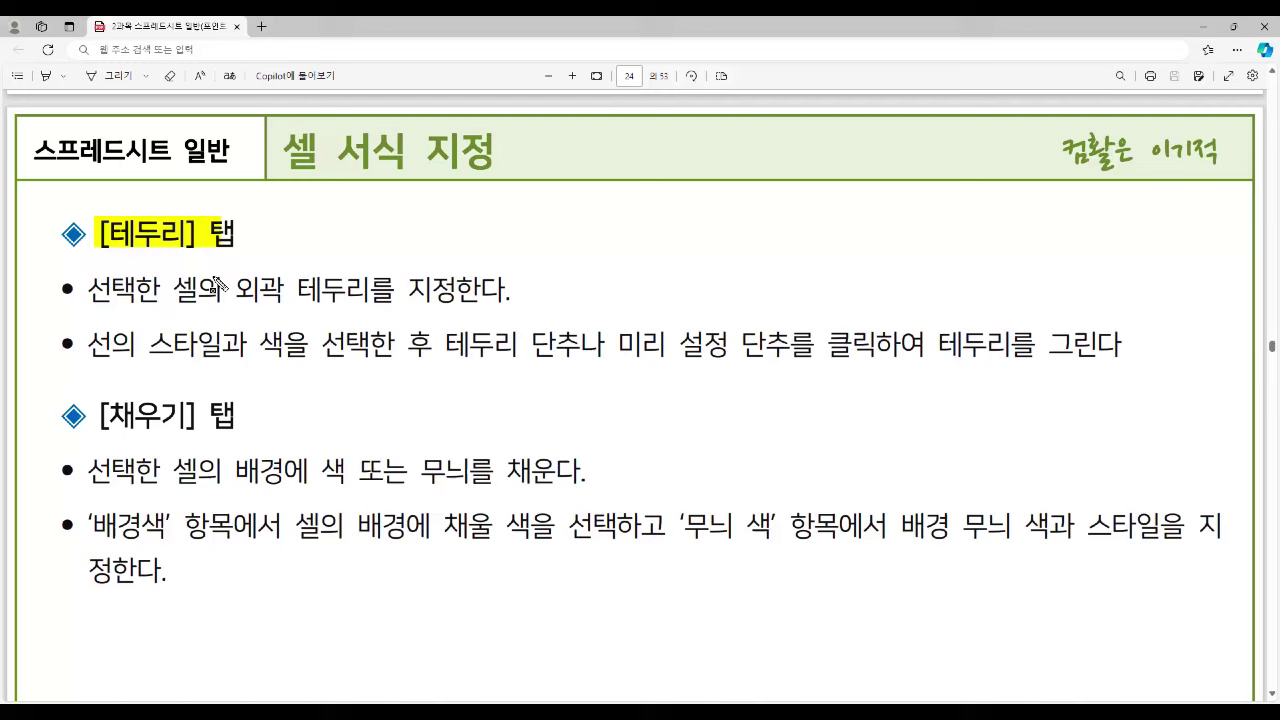
left_click_drag(100, 412, 236, 442)
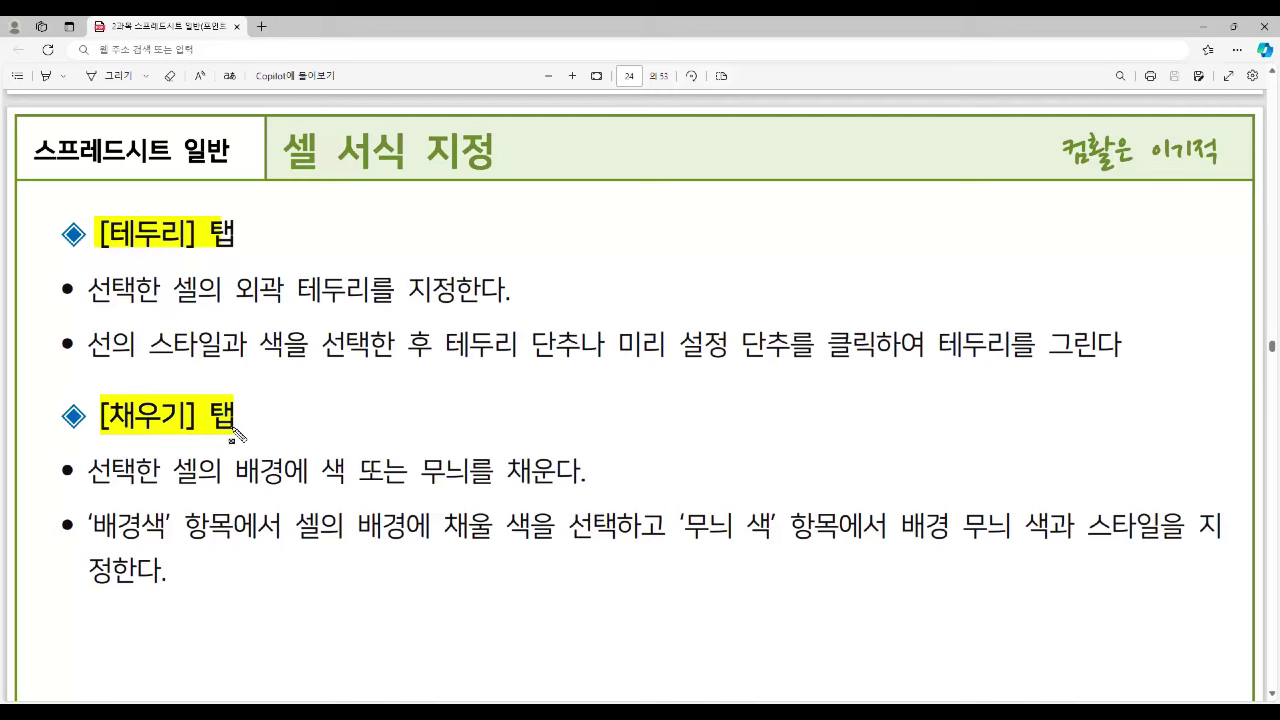
scroll(236, 423, "down", 4)
scroll(236, 423, "down", 4)
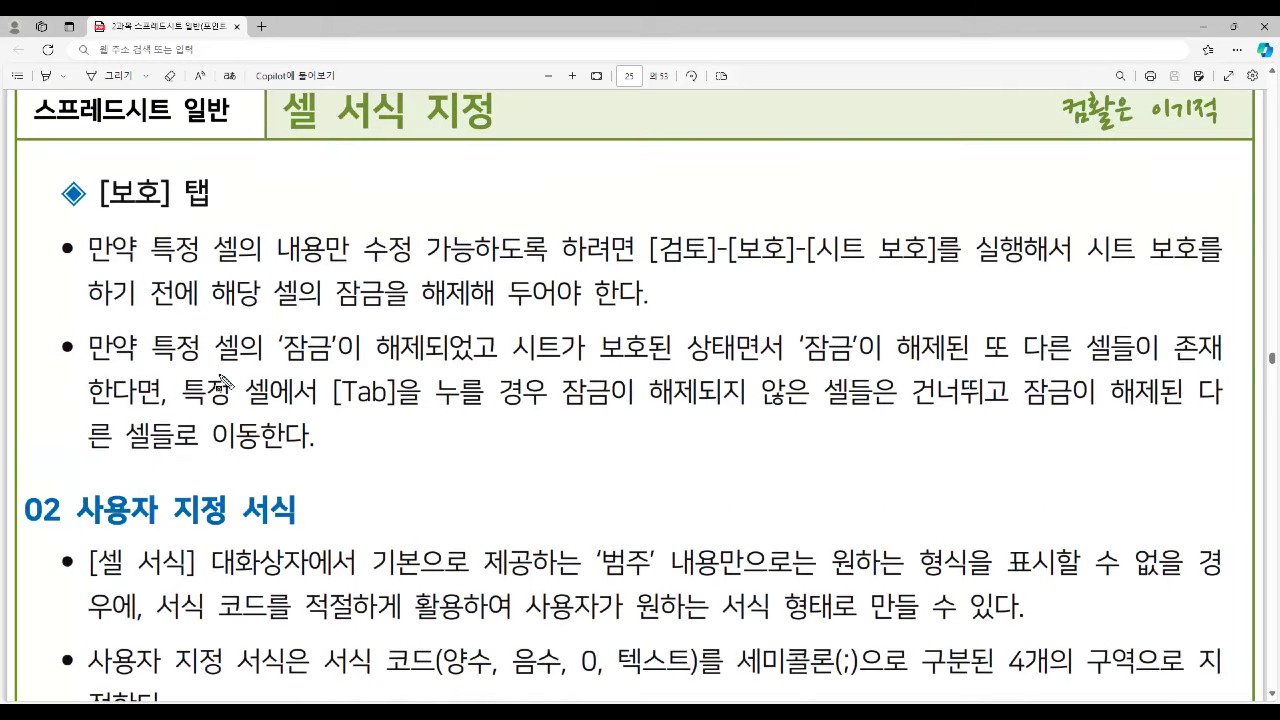
mouse_move(100, 190)
left_mouse_down()
mouse_move(128, 206)
mouse_move(208, 210)
left_mouse_up()
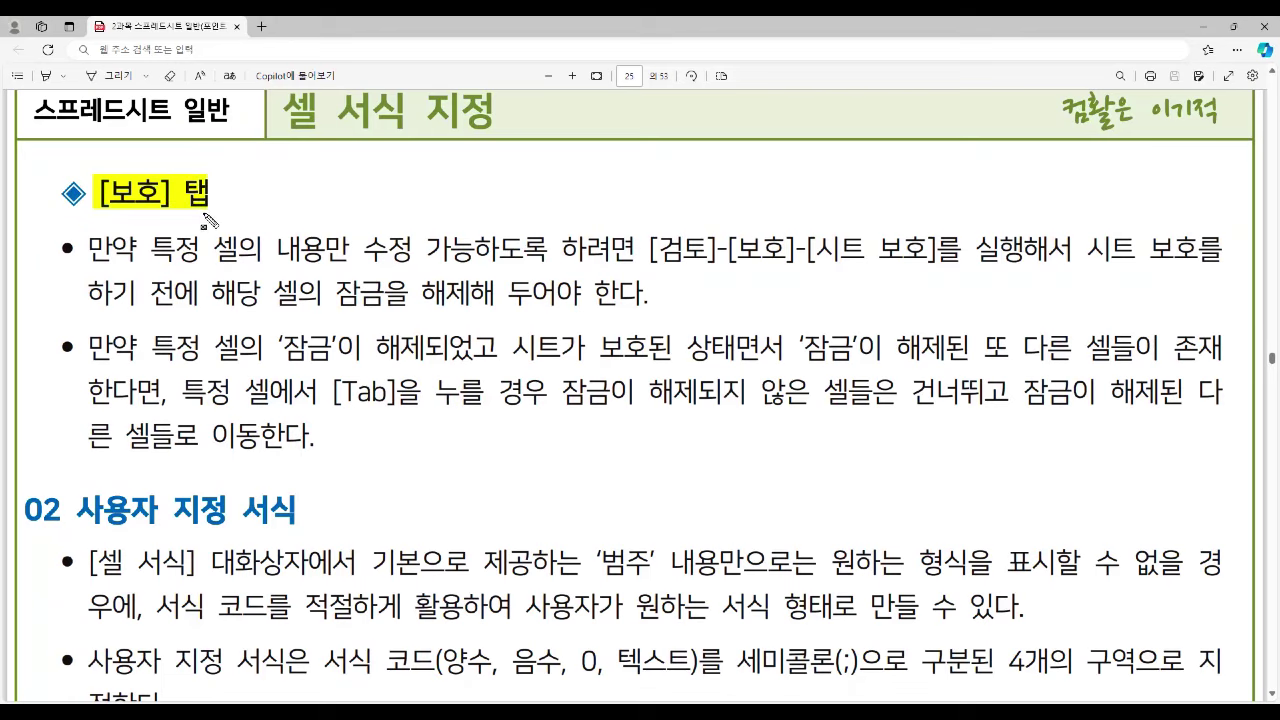
Switch to Excel, open the cell format settings for cell A1 and move the dialog clear of the cell.
key("alt+Tab")
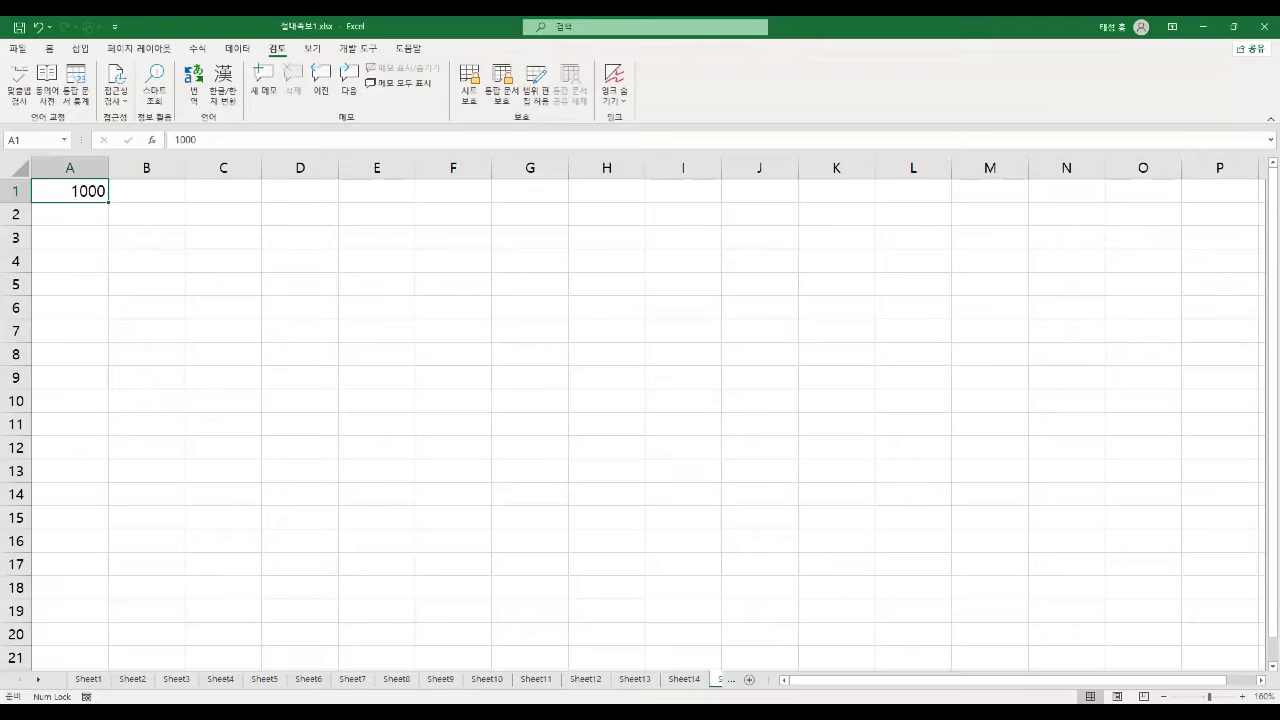
right_click(96, 191)
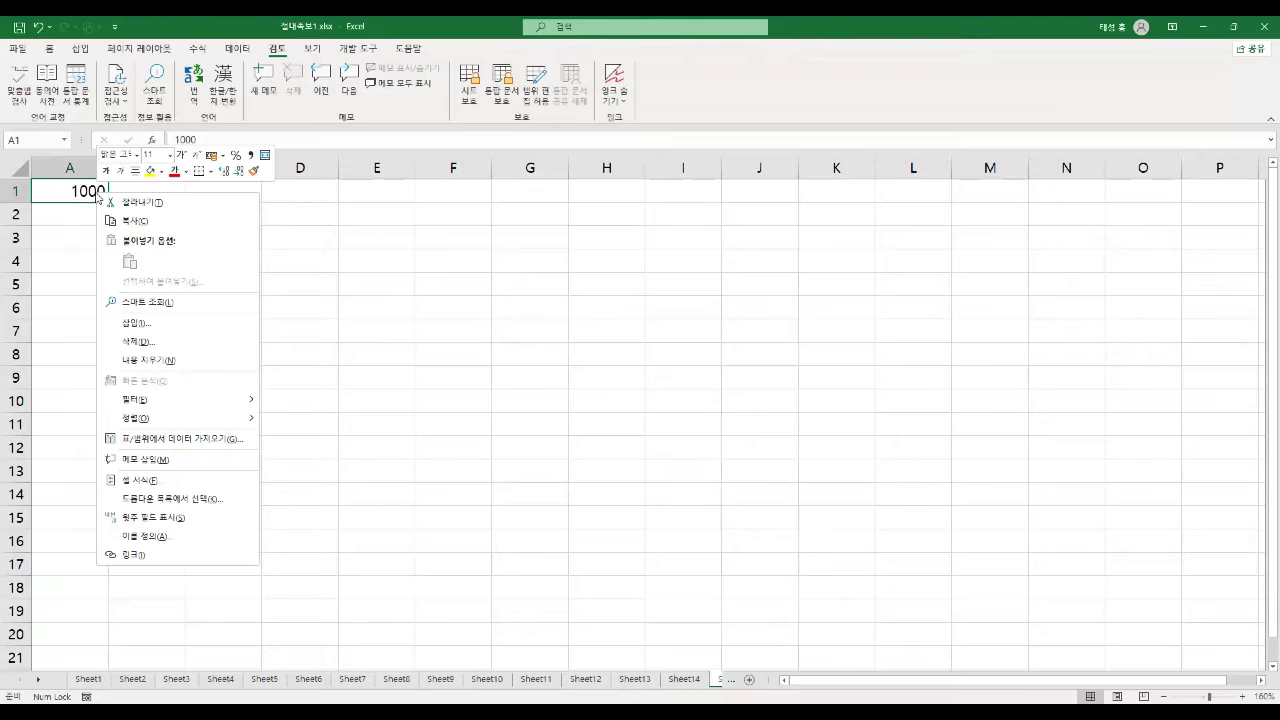
left_click(120, 477)
left_click_drag(251, 296, 658, 238)
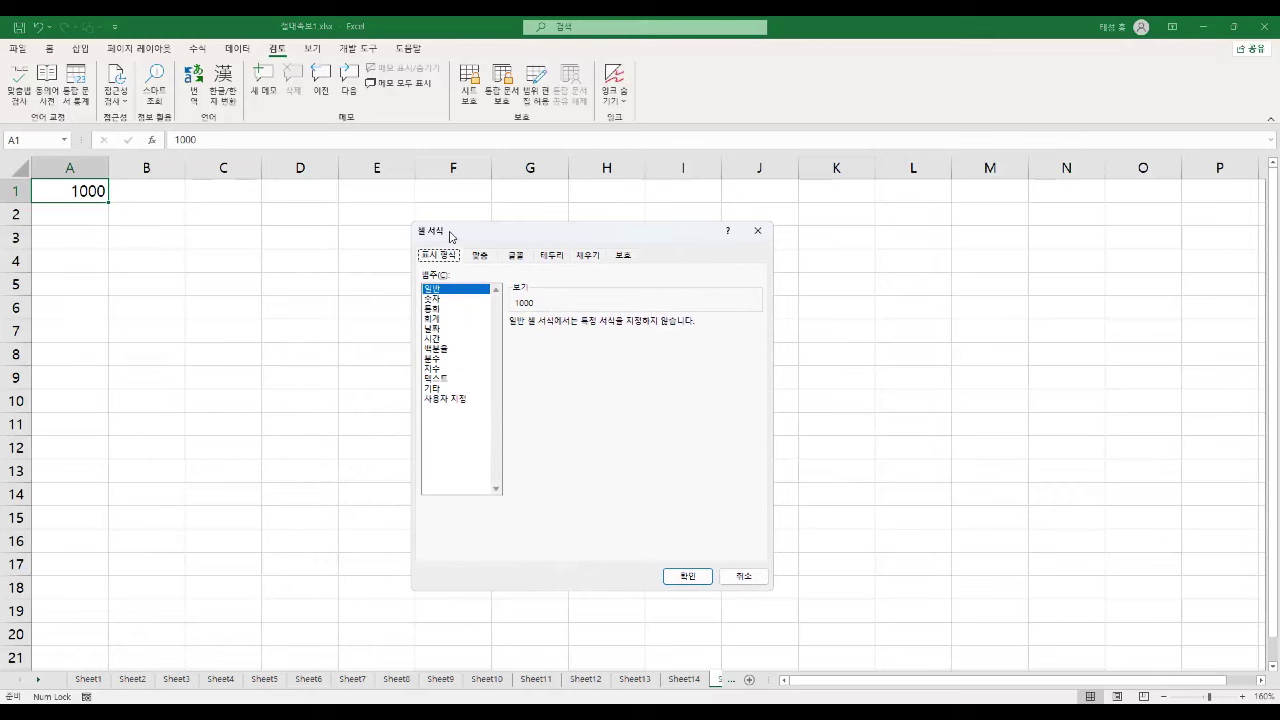
Look through the 맞춤, 글꼴, 테두리, 채우기 and 보호 pages of A1's cell format settings.
left_click(479, 256)
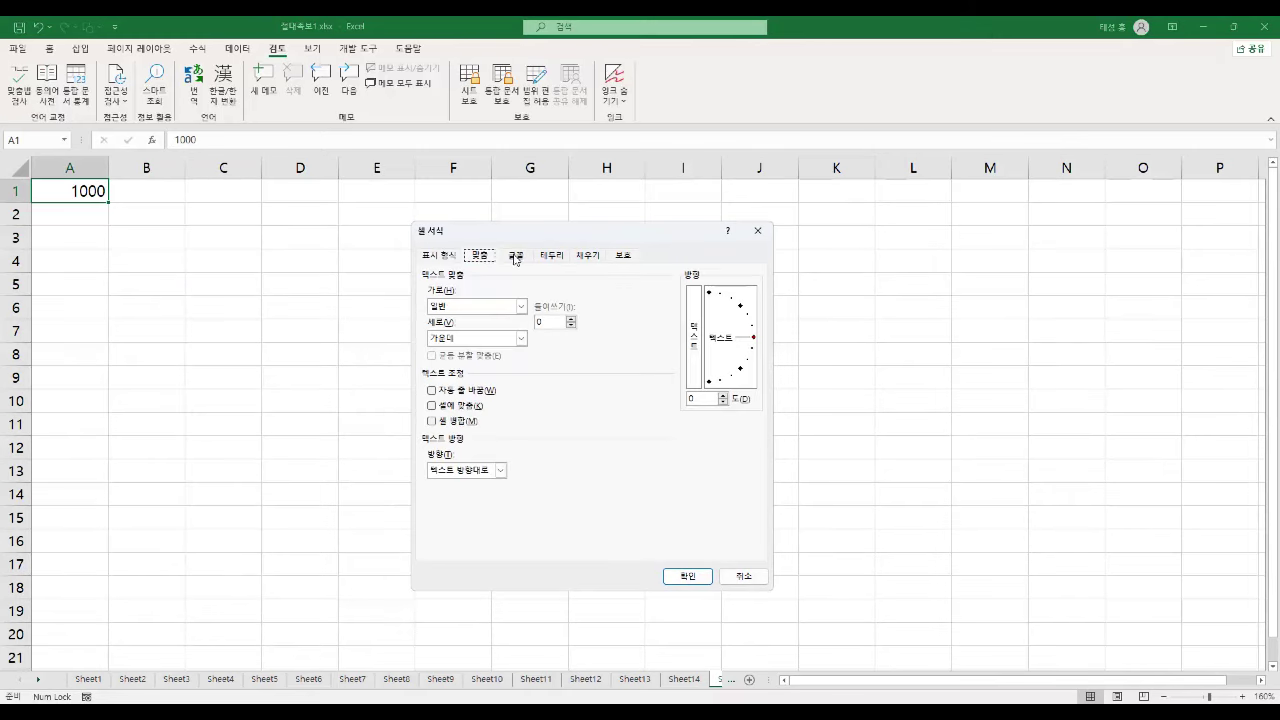
left_click(516, 257)
left_click(553, 258)
left_click(587, 257)
left_click(624, 257)
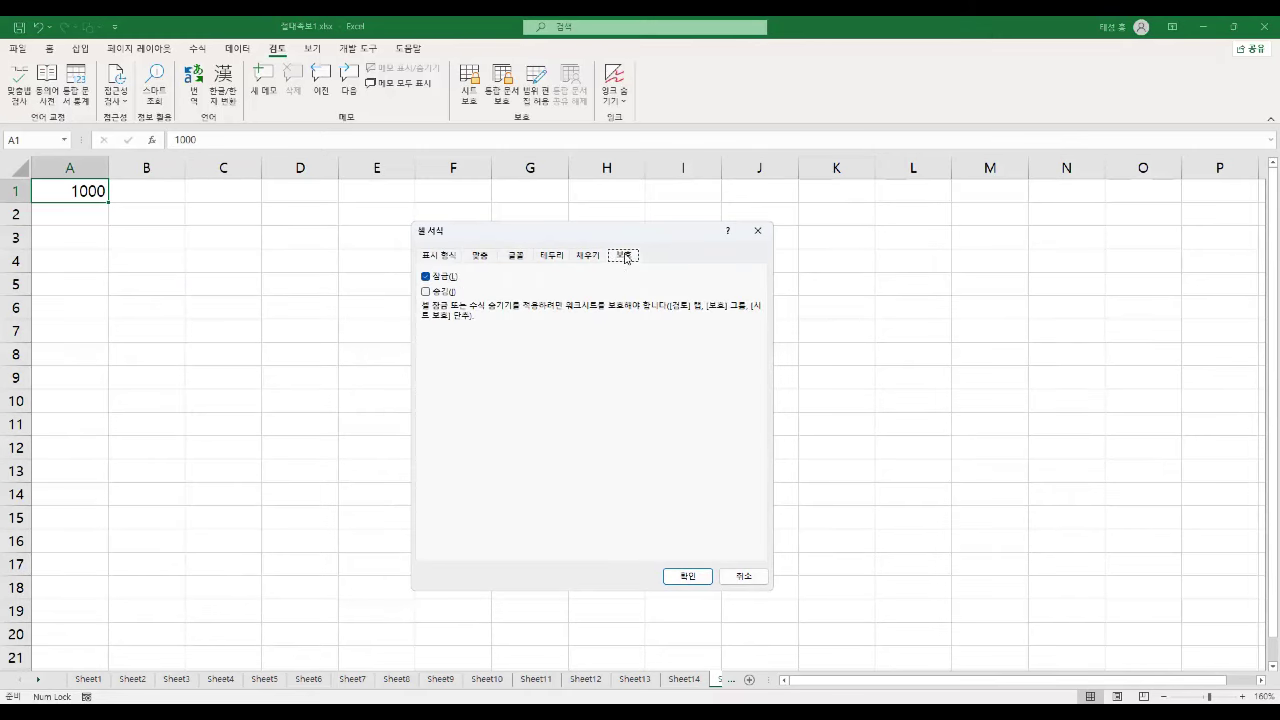
Examine the 숫자 and 통화 number format options for A1, including negative number styles and the currency symbol choices.
left_click(452, 258)
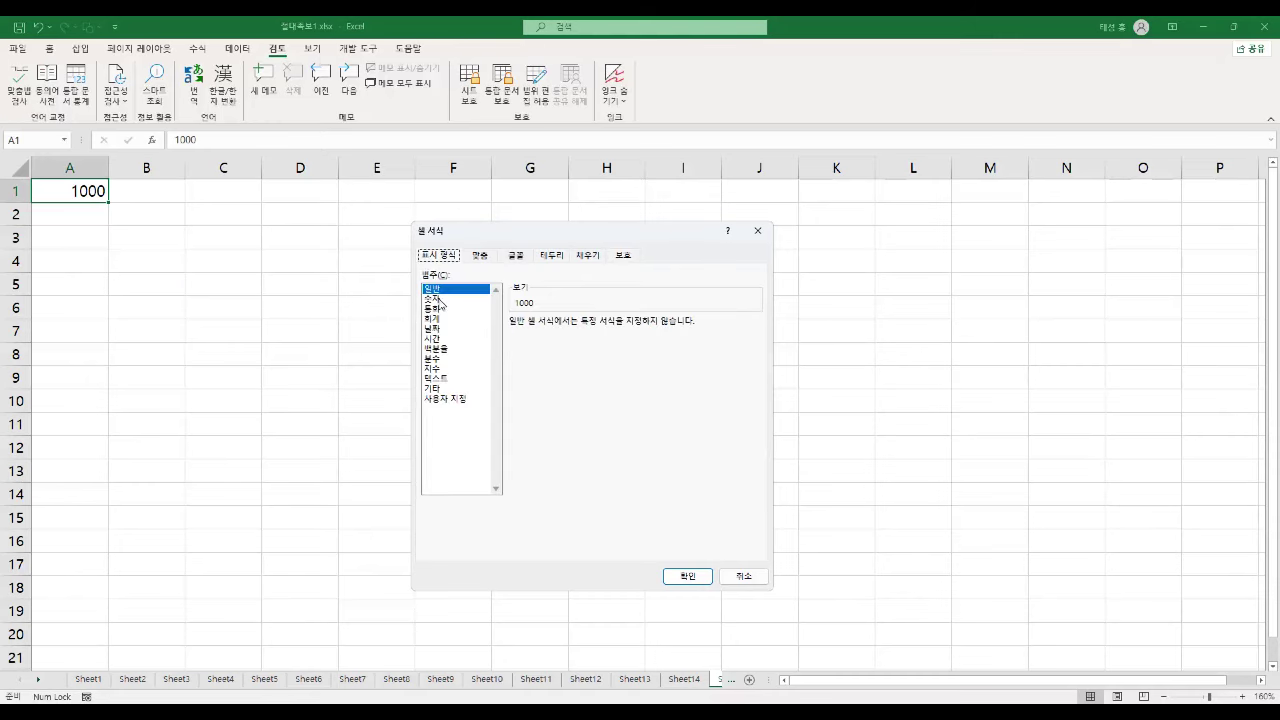
left_click(440, 299)
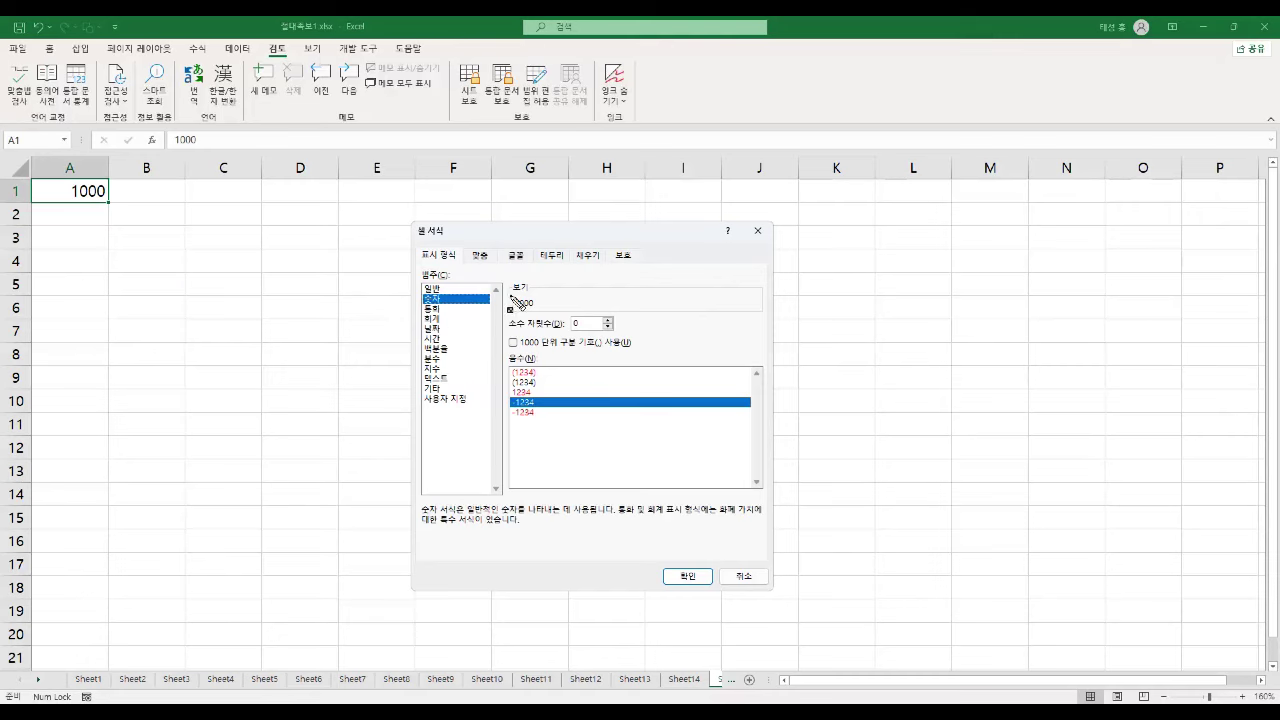
mouse_move(503, 281)
left_mouse_down()
mouse_move(565, 326)
mouse_move(610, 326)
mouse_move(647, 357)
left_mouse_up()
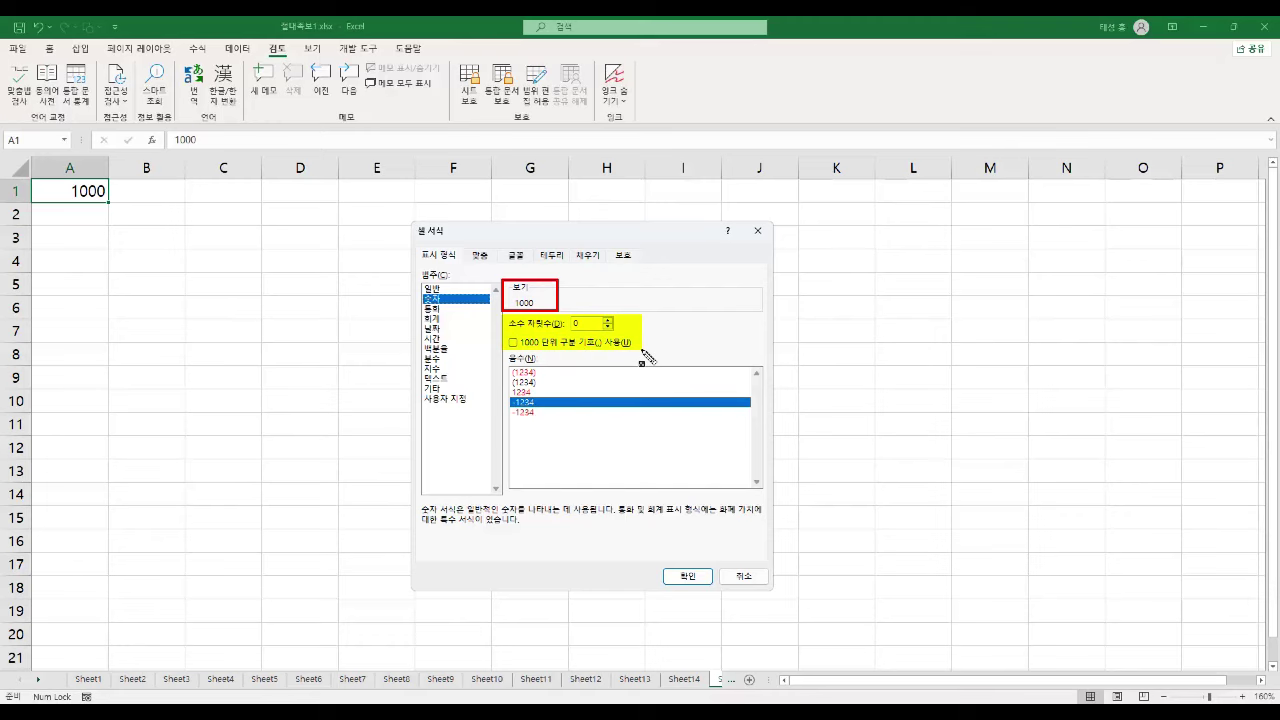
left_click_drag(491, 358, 551, 420)
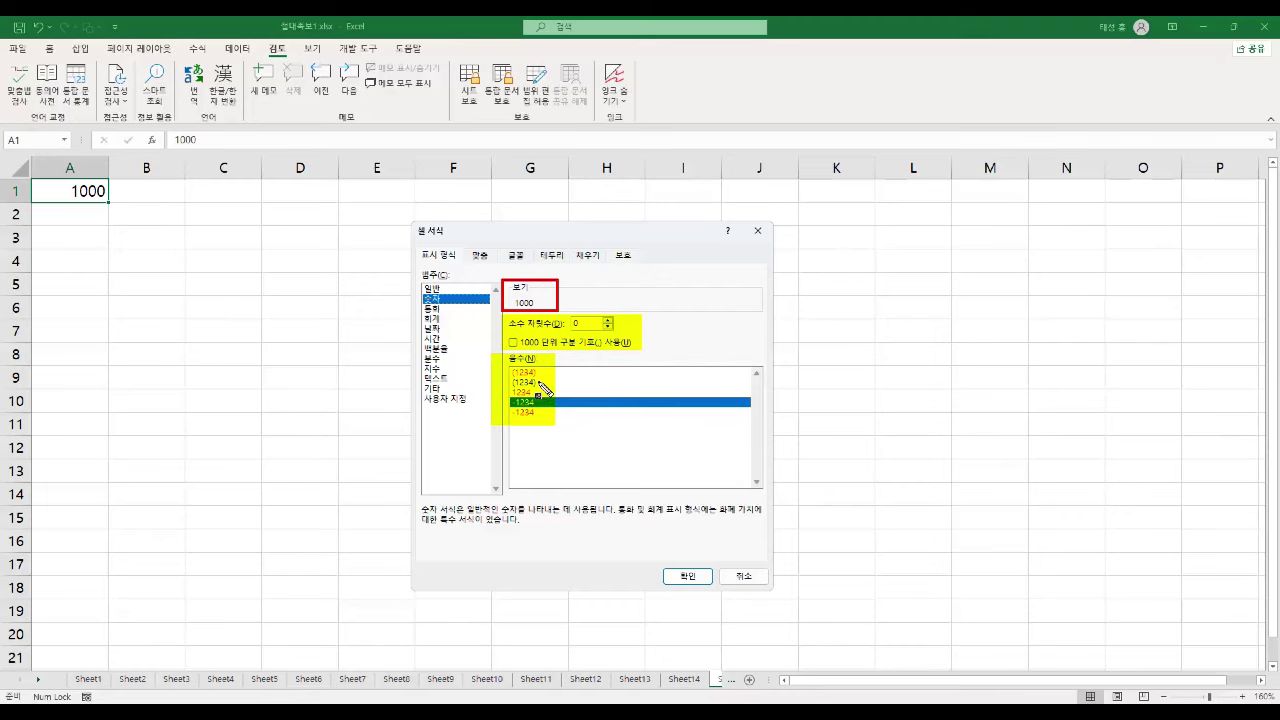
left_click(445, 310)
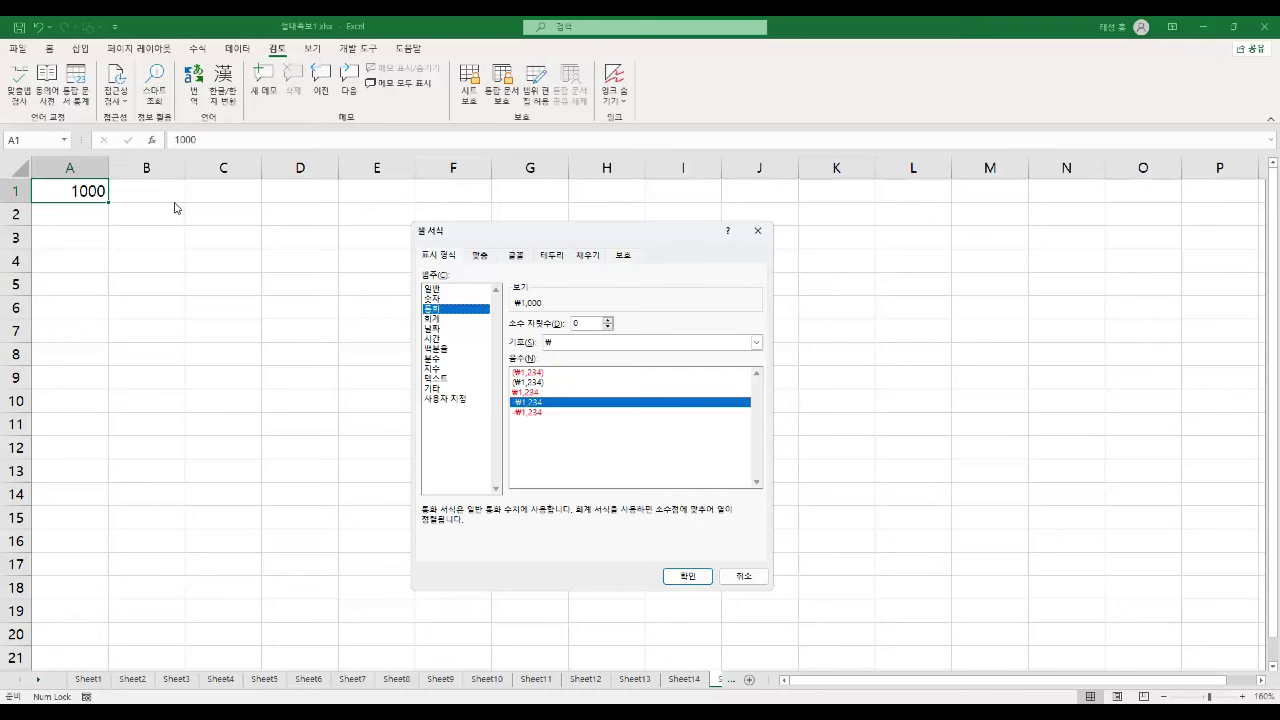
left_click(757, 343)
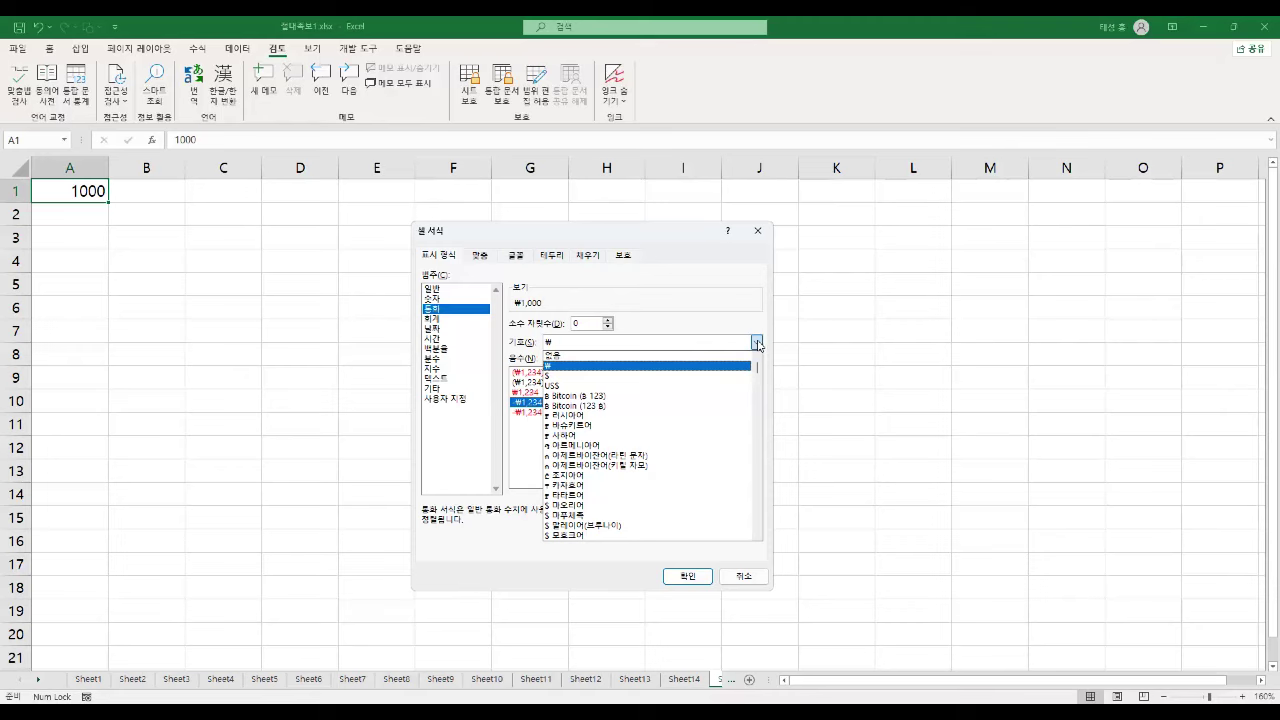
left_click(757, 343)
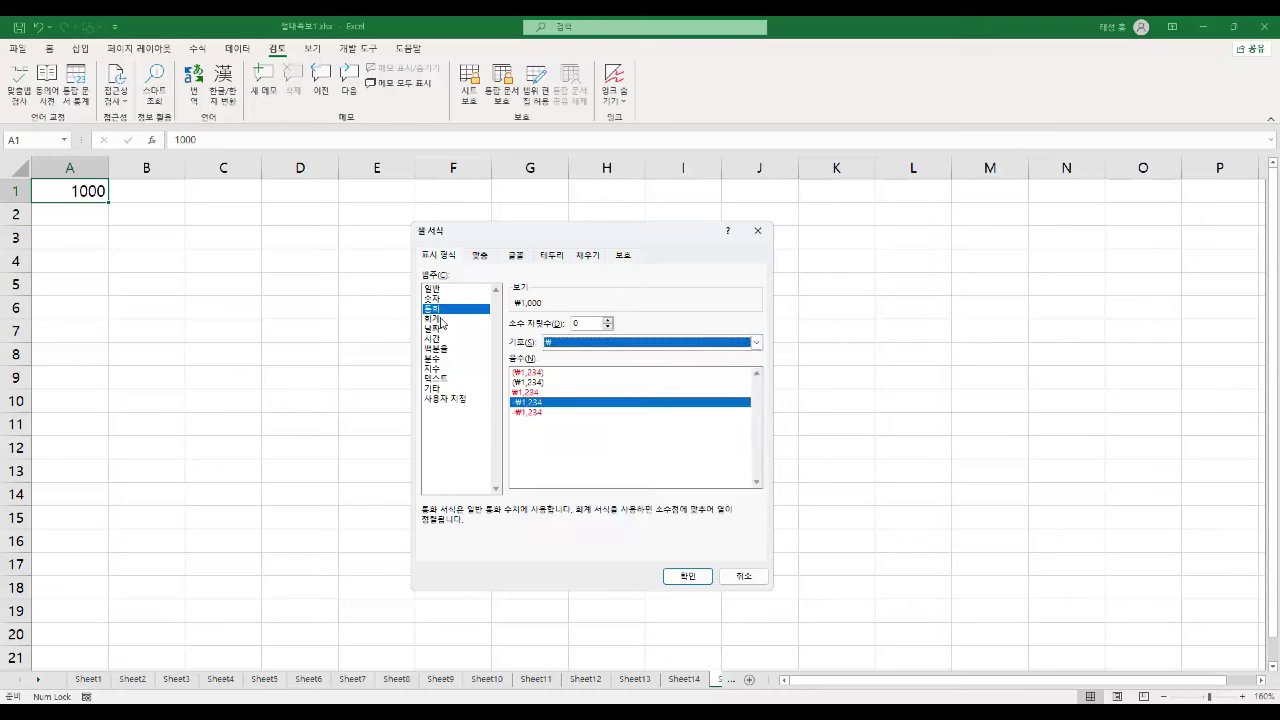
Preview the 회계, 날짜, 시간, 백분율, 분수, 지수 and 텍스트 number formats on A1's value.
left_click(437, 318)
left_click(433, 328)
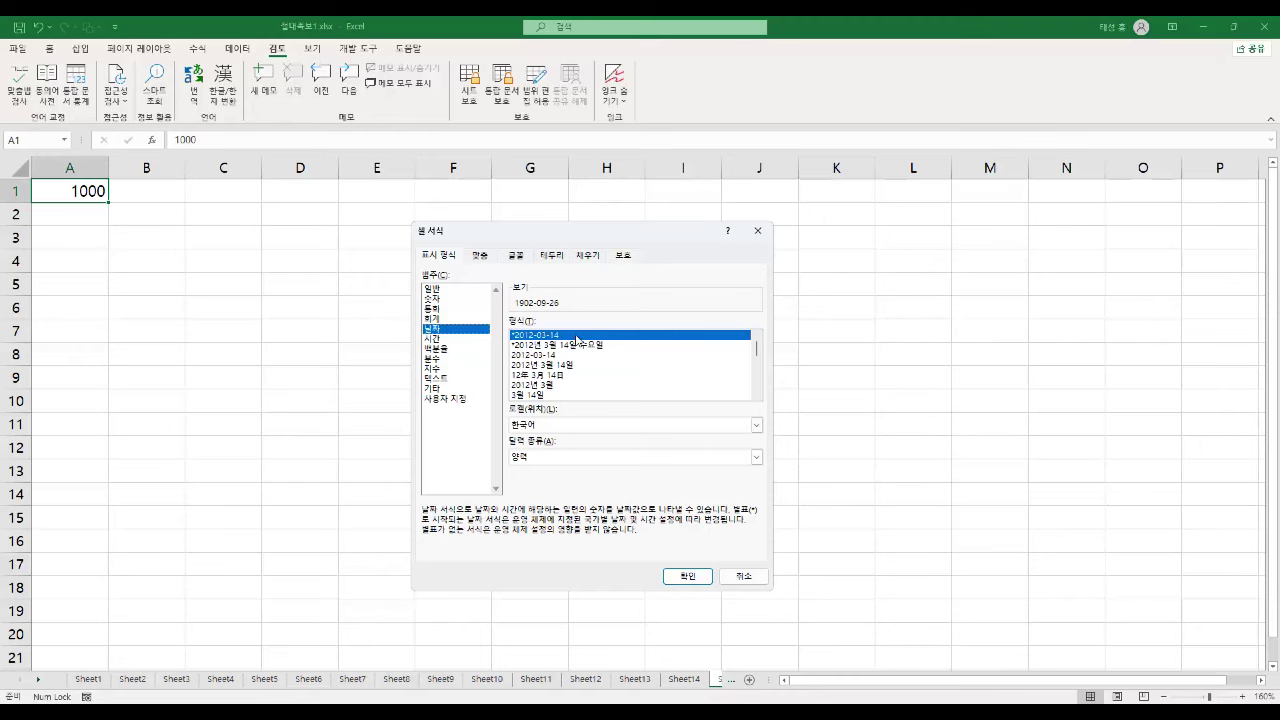
left_click(451, 339)
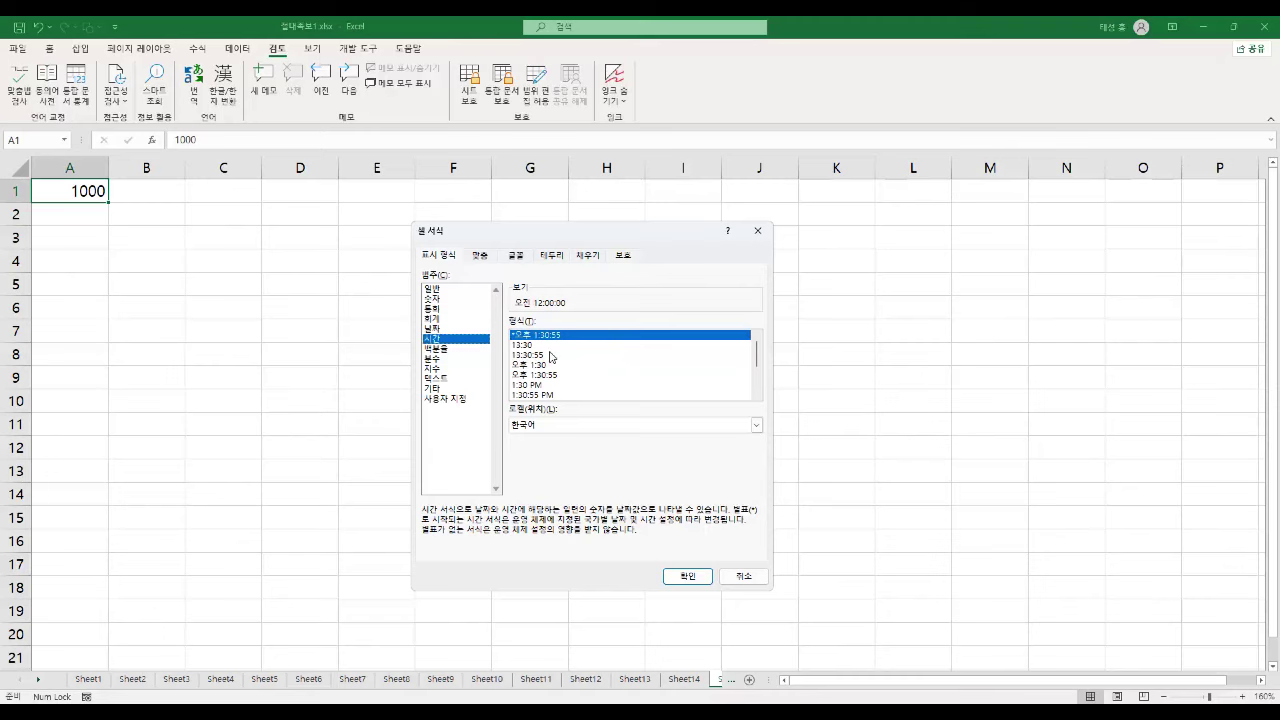
left_click(458, 349)
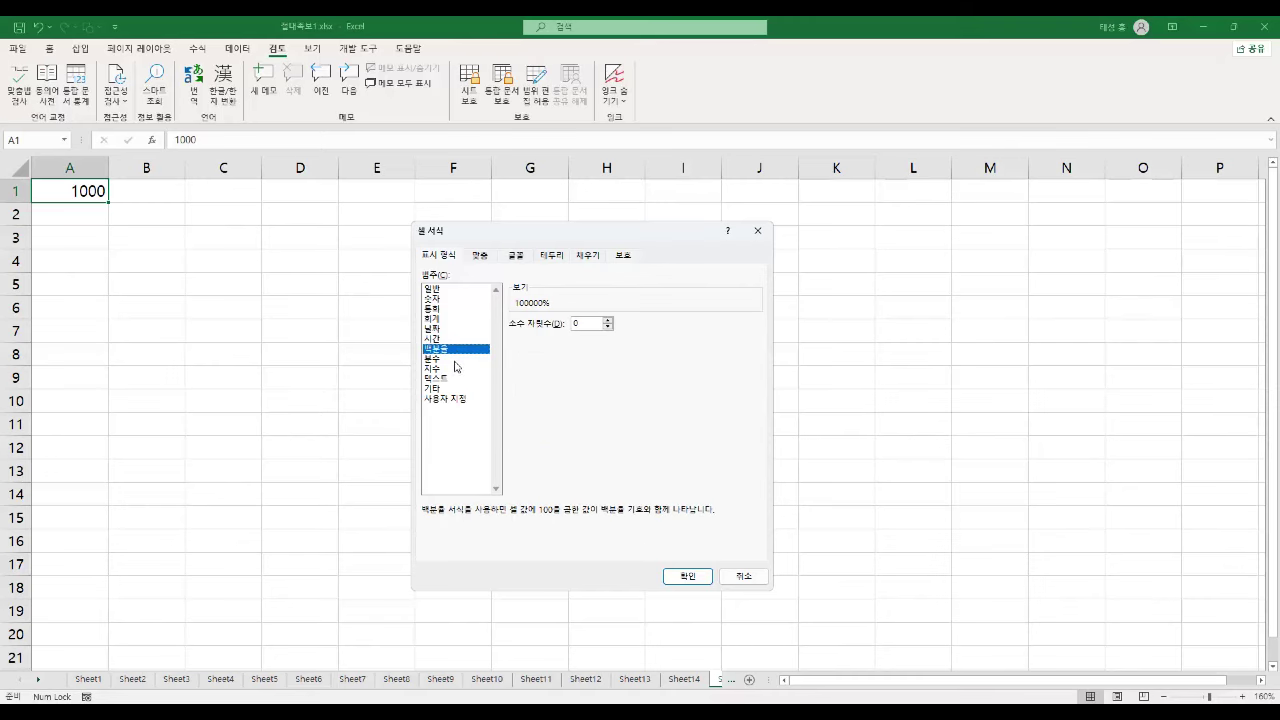
left_click(455, 358)
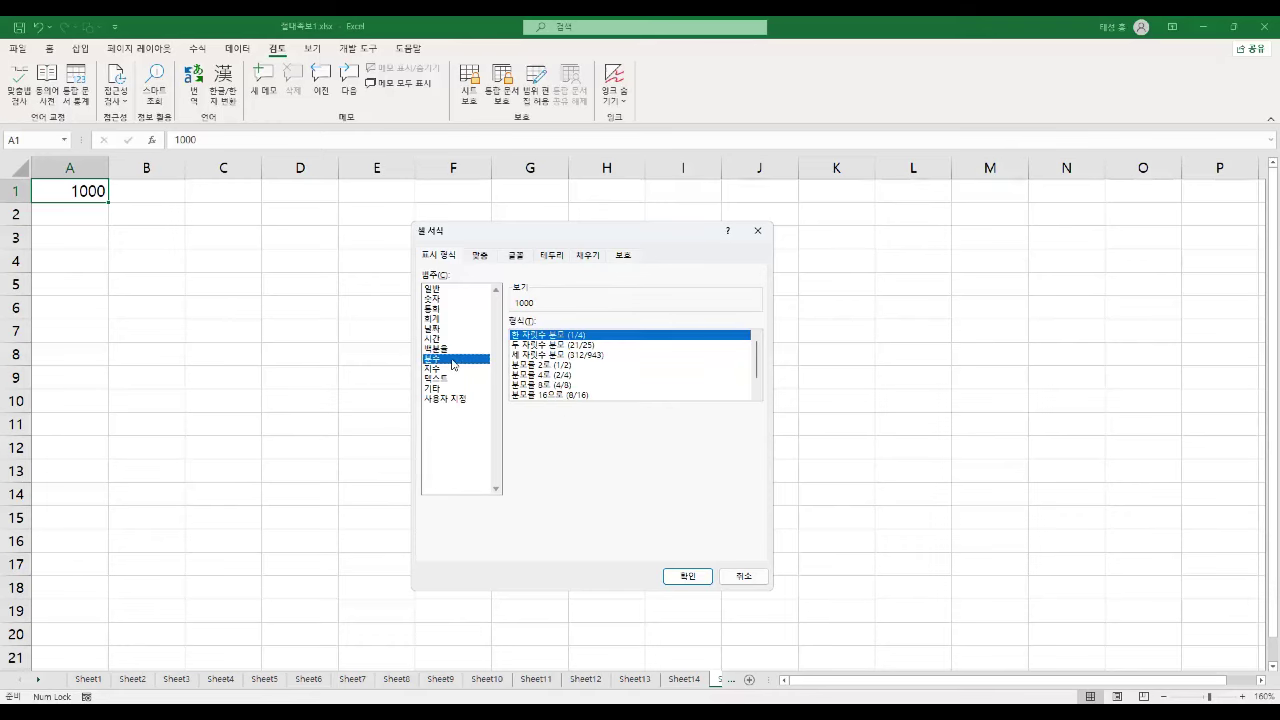
left_click(466, 370)
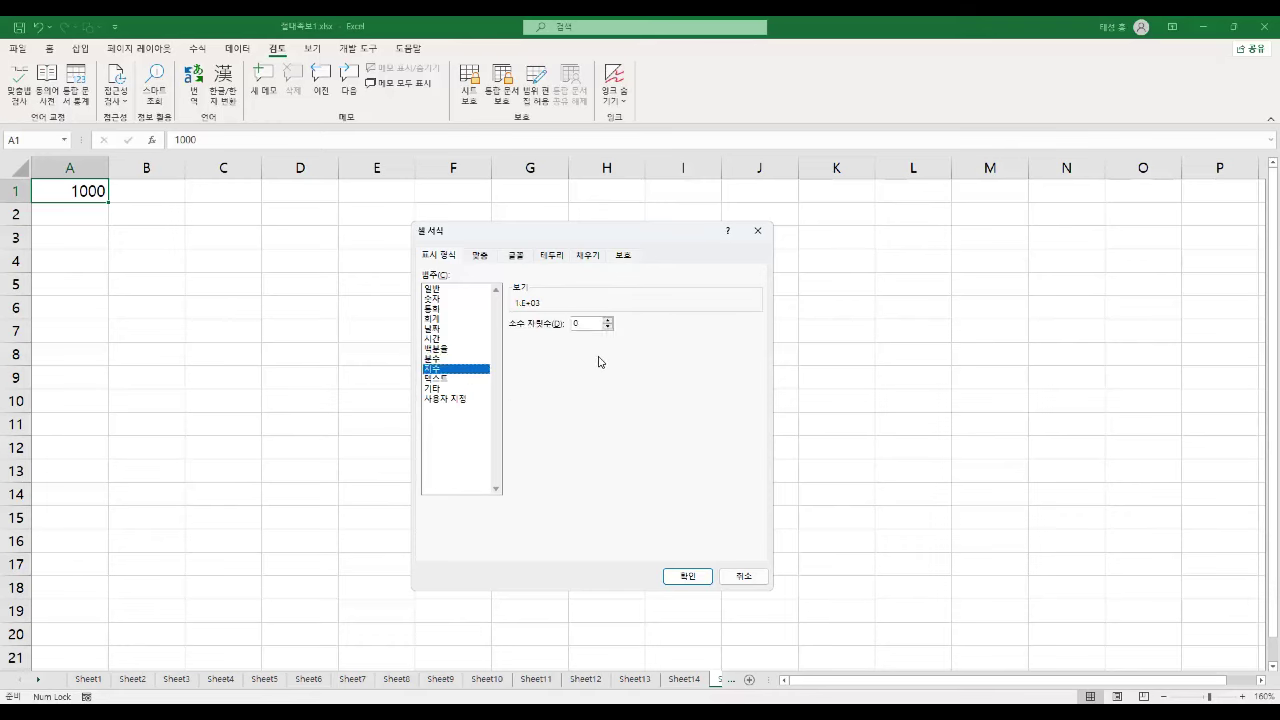
left_click(462, 379)
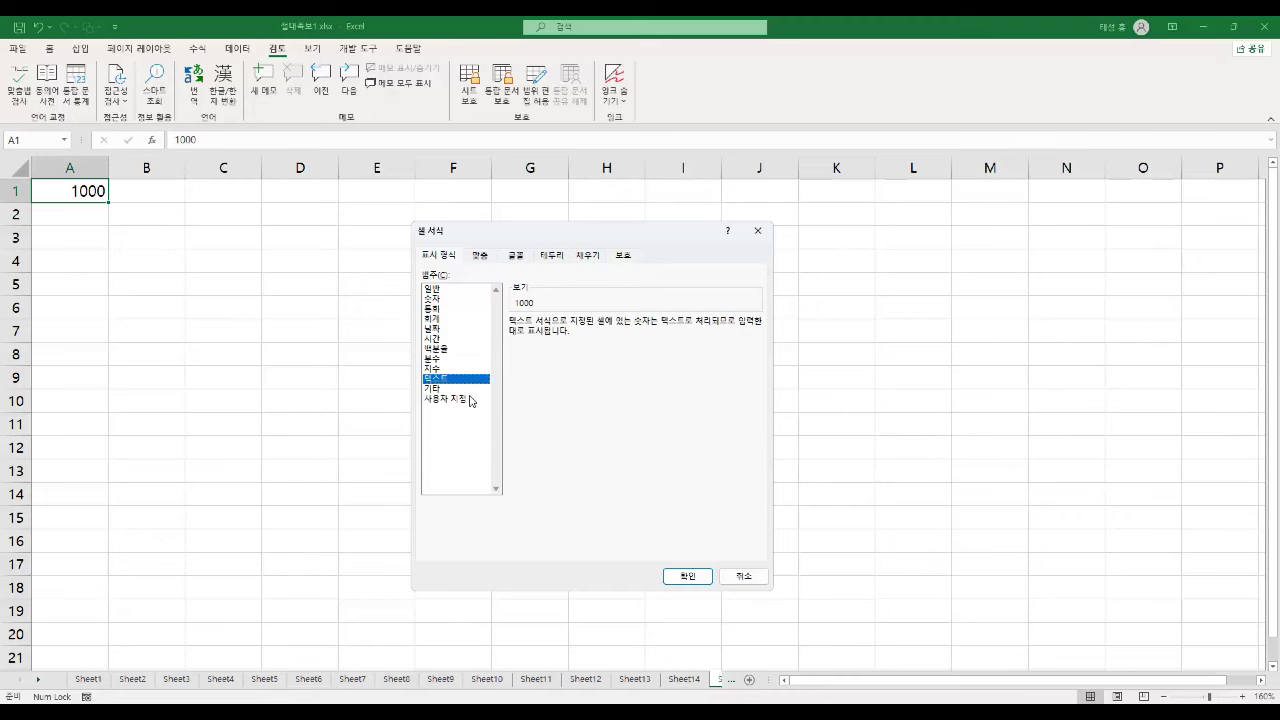
Choose the 우편 번호 format from the 기타 category for A1 and carry it over as custom code 000-000.
left_click(459, 390)
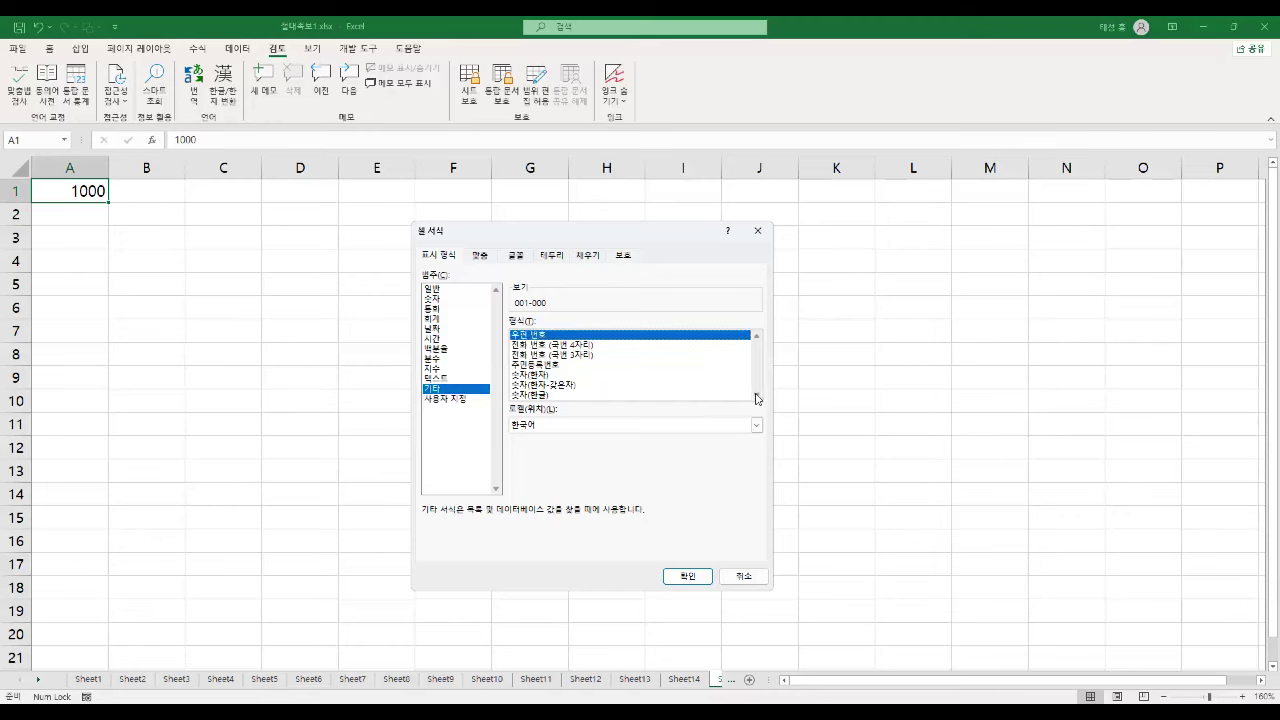
left_click(463, 400)
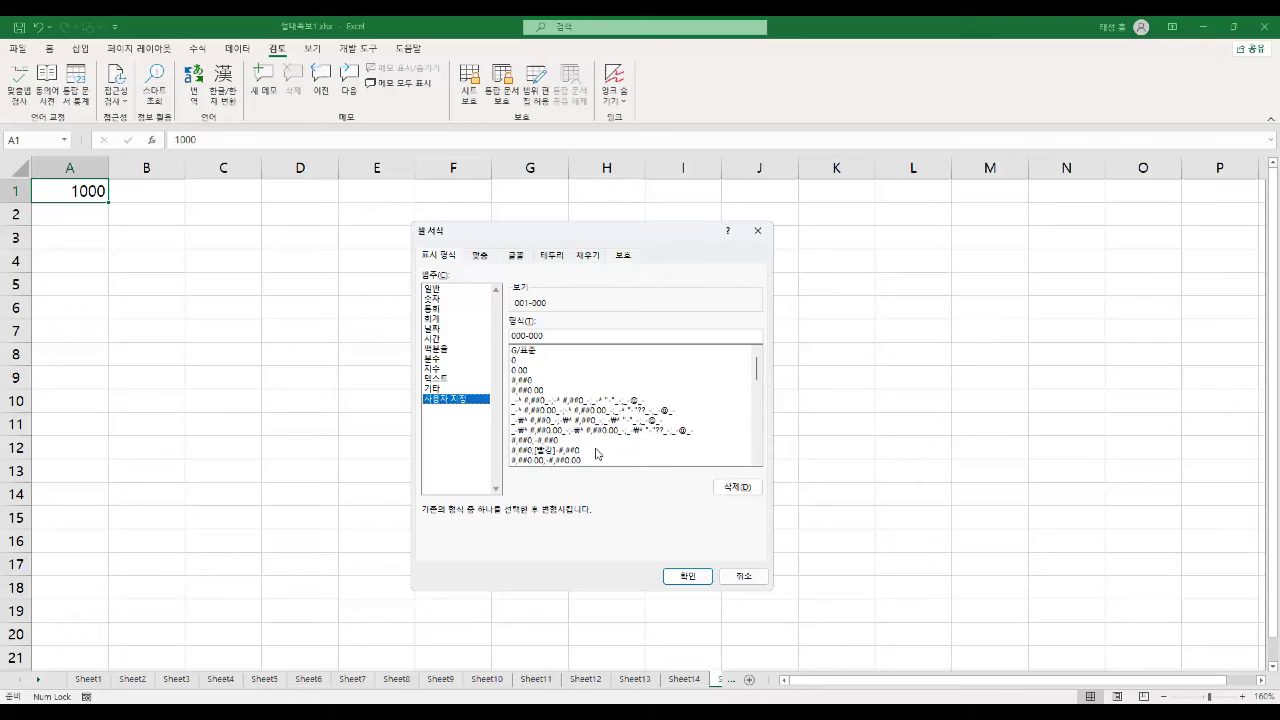
Examine the horizontal and vertical text alignment choices and the text orientation setting for A1.
left_click(481, 256)
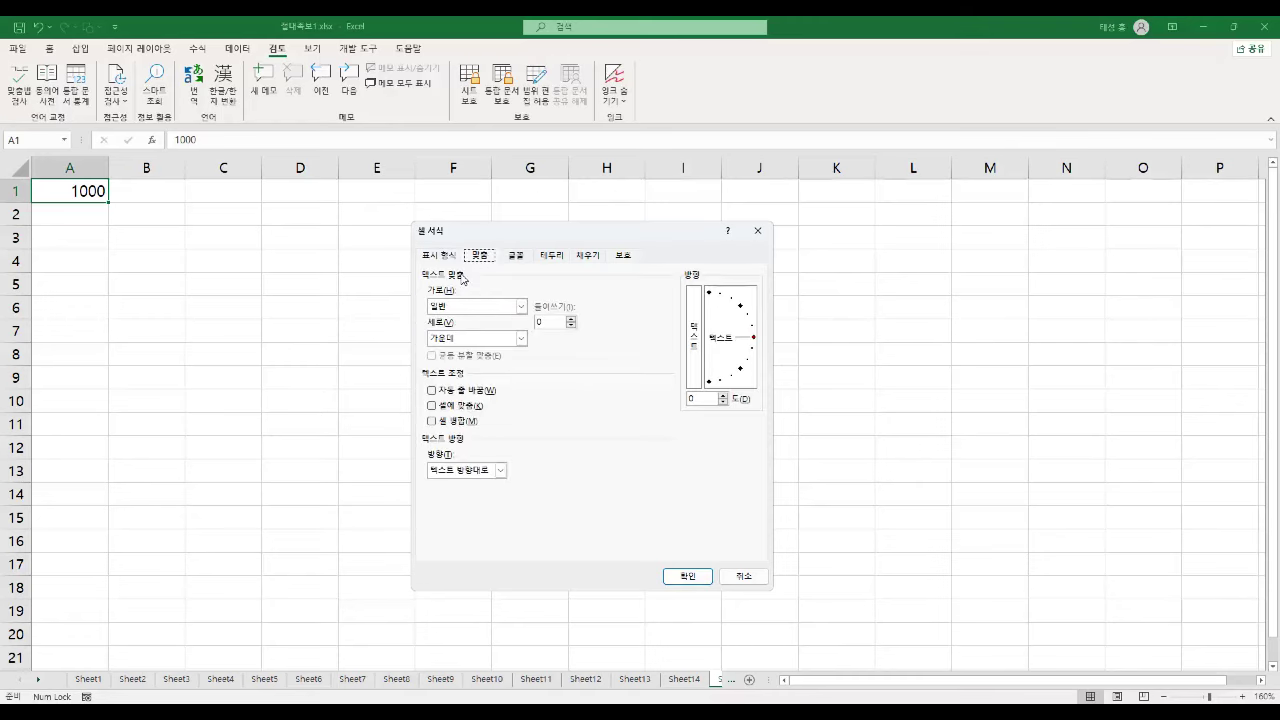
left_click(521, 306)
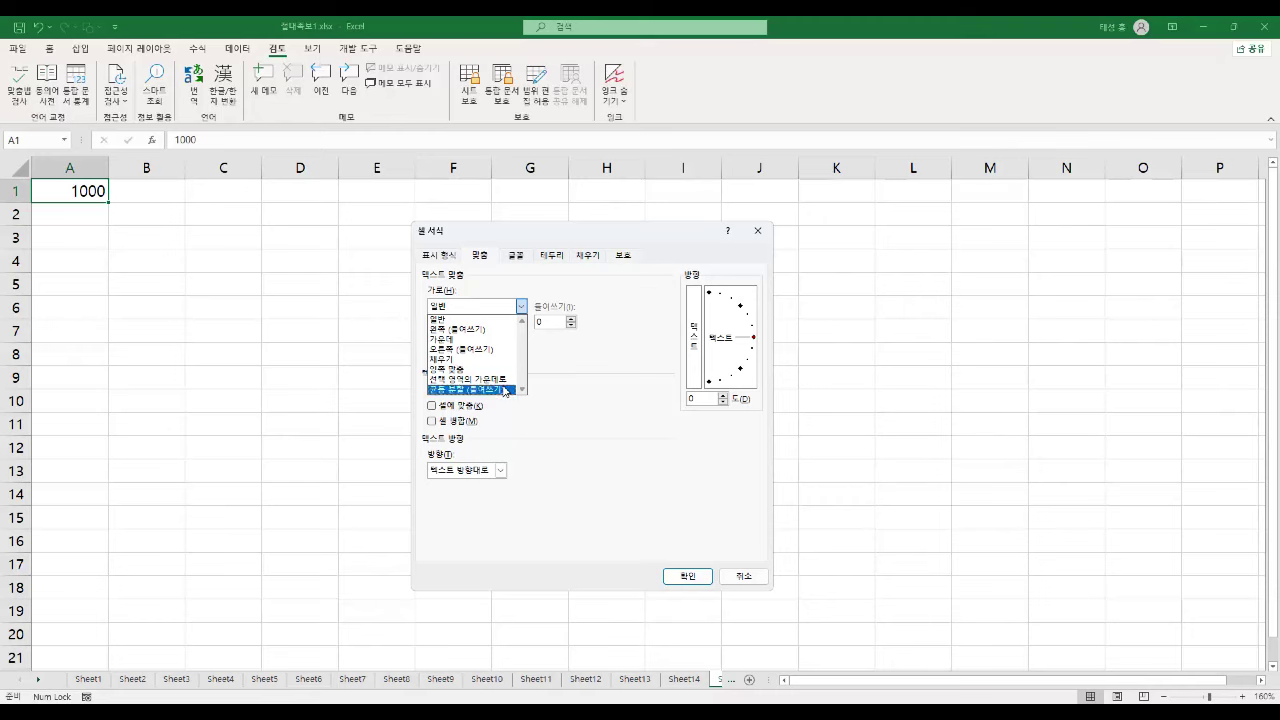
left_click(556, 358)
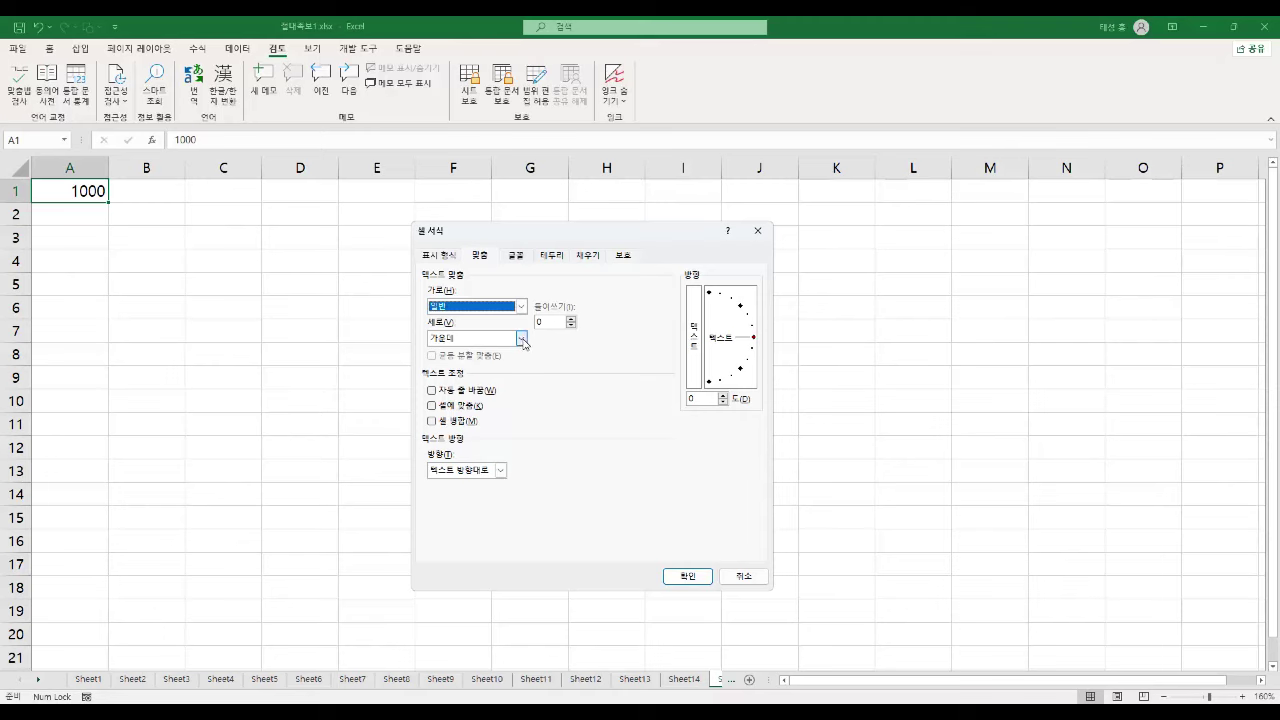
left_click(521, 339)
left_click(522, 343)
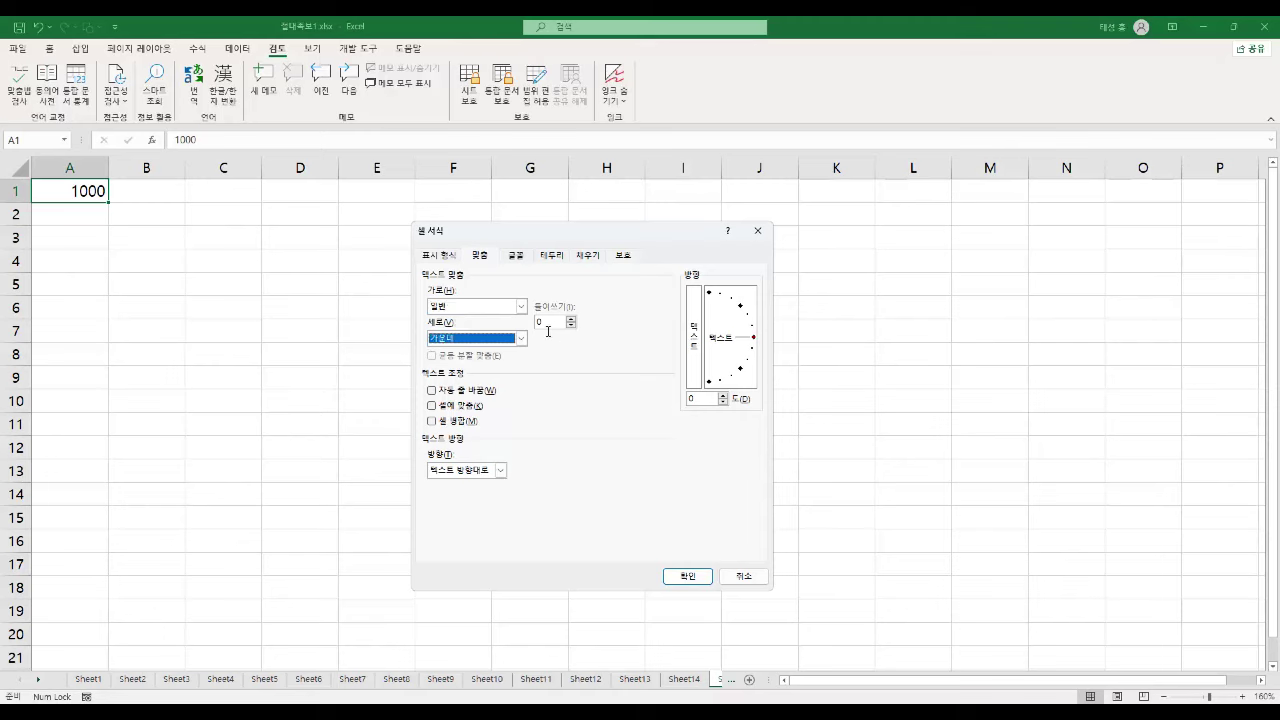
mouse_move(745, 343)
left_mouse_down()
mouse_move(695, 398)
mouse_move(735, 385)
mouse_move(725, 268)
mouse_move(683, 267)
mouse_move(783, 348)
mouse_move(657, 420)
mouse_move(767, 343)
left_mouse_up()
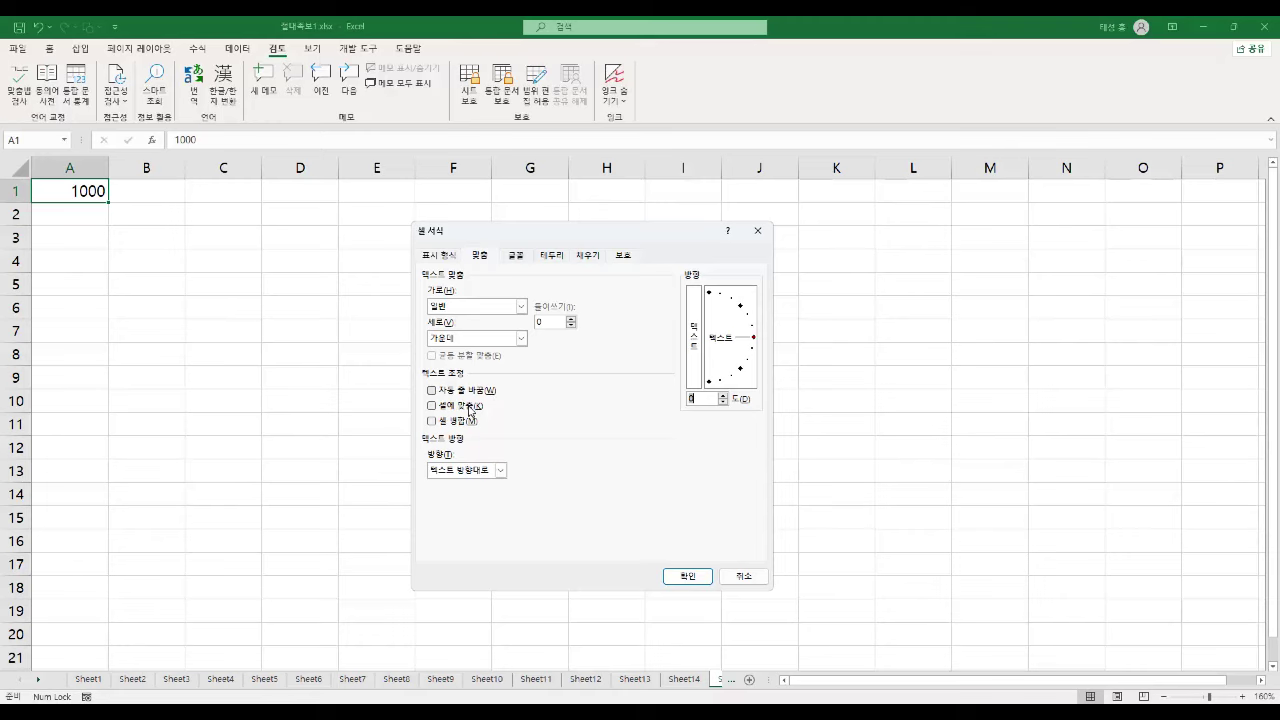
Enable the 셀에 맞춤 text control for cell A1 and apply the cell format settings.
left_click(471, 409)
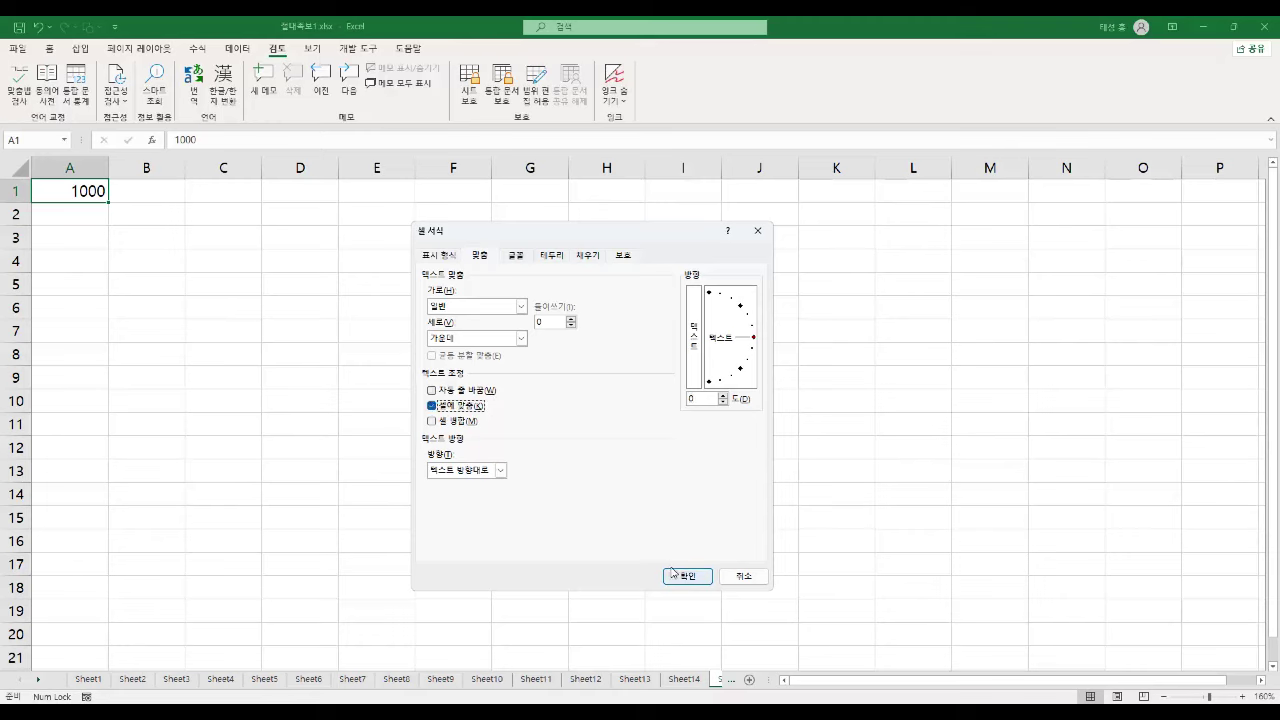
left_click(701, 578)
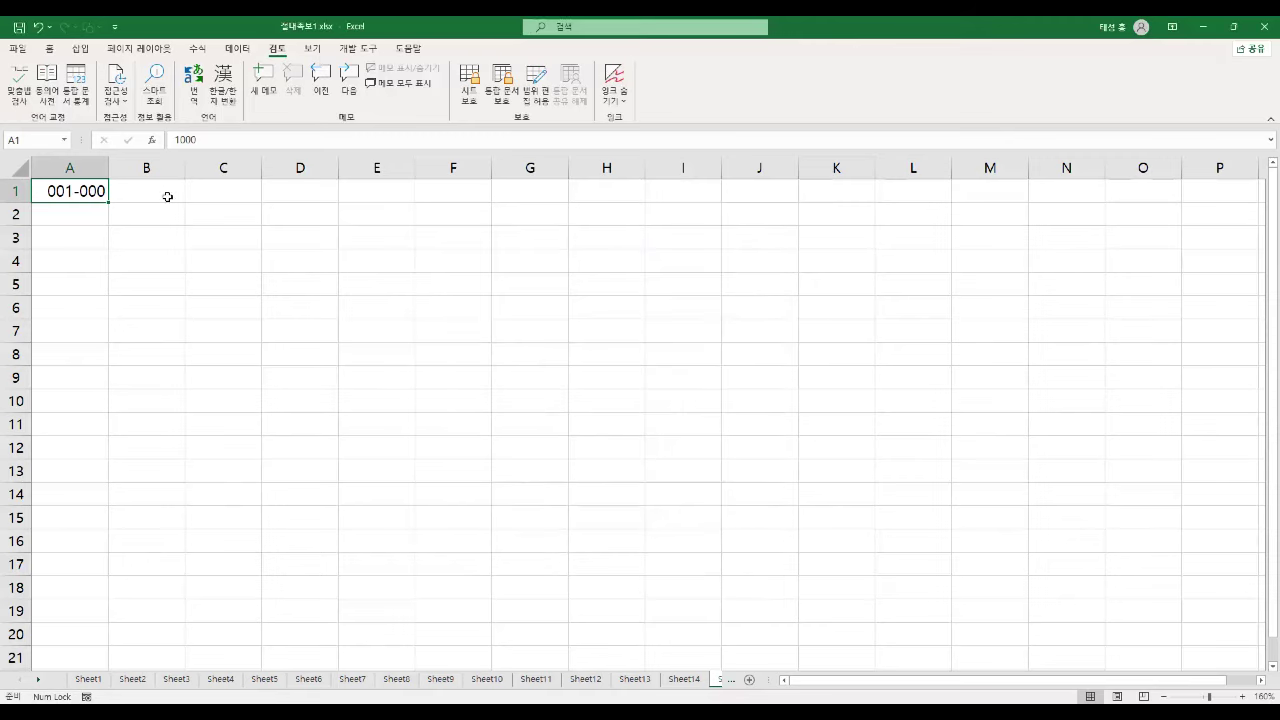
Narrow column A to about half its width.
left_click_drag(108, 168, 67, 170)
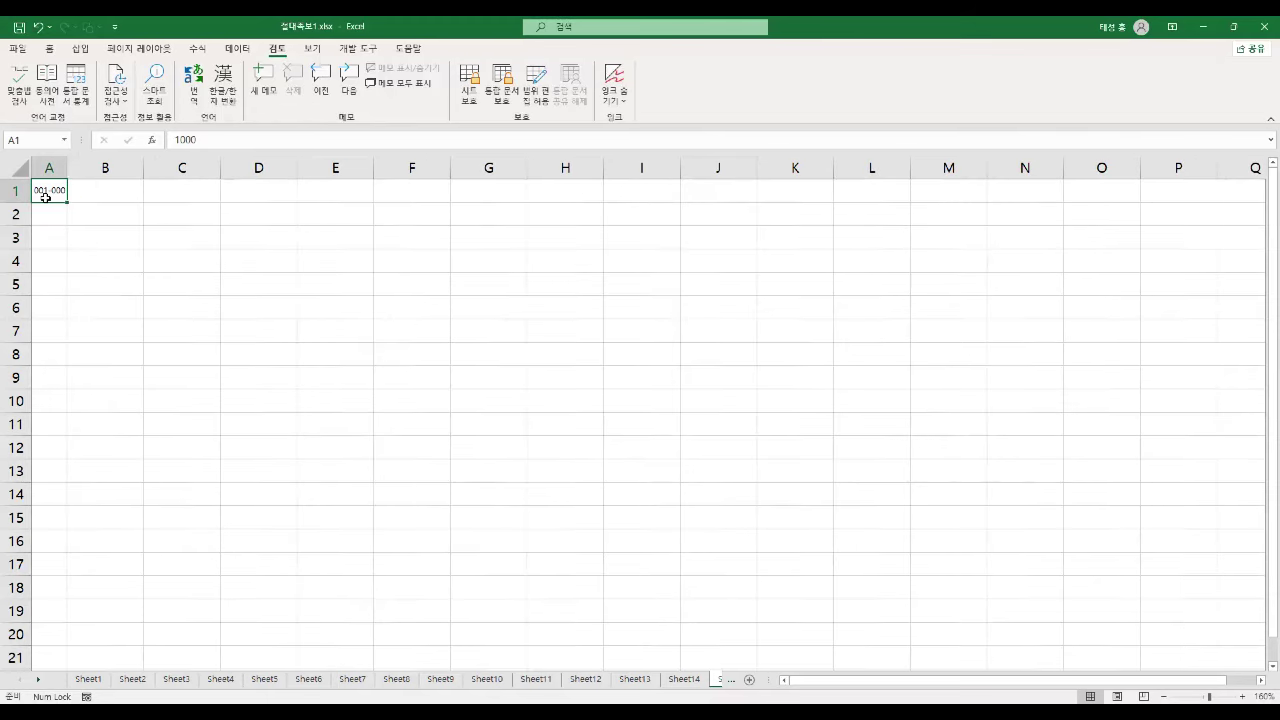
Review the text control, font and border settings of cell A1, and close the cell format settings without applying changes.
right_click(58, 194)
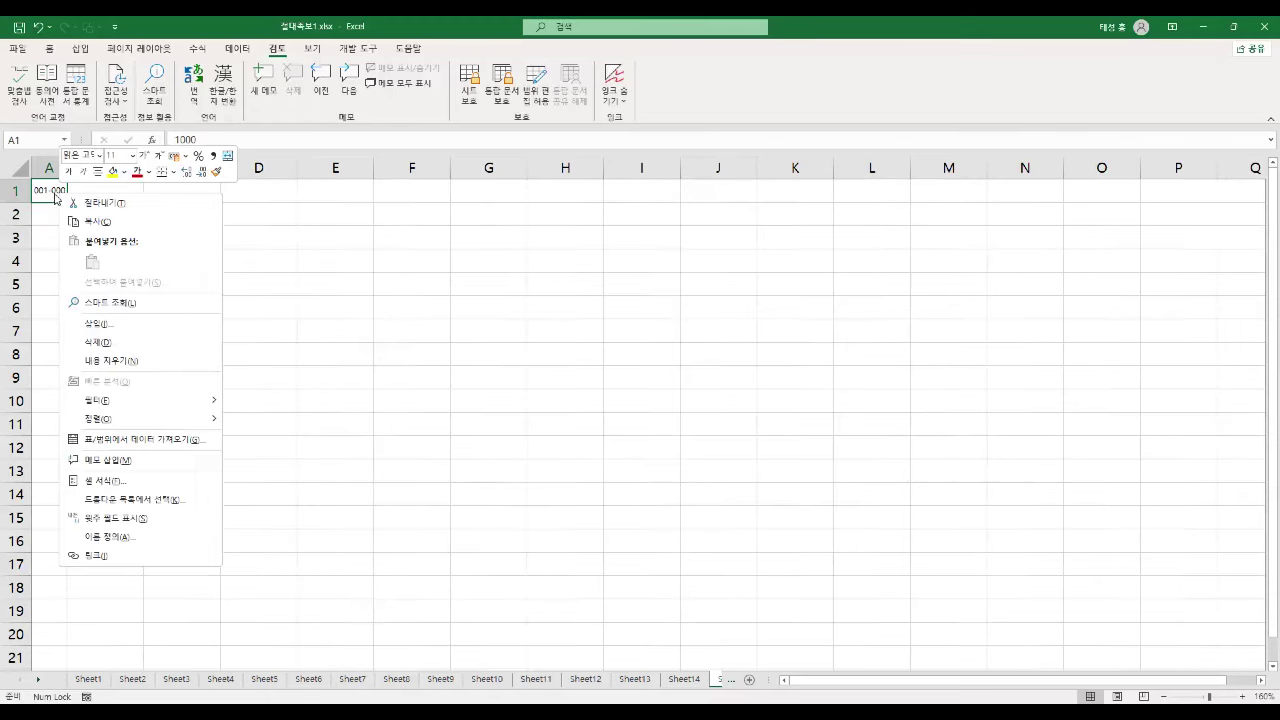
left_click(150, 481)
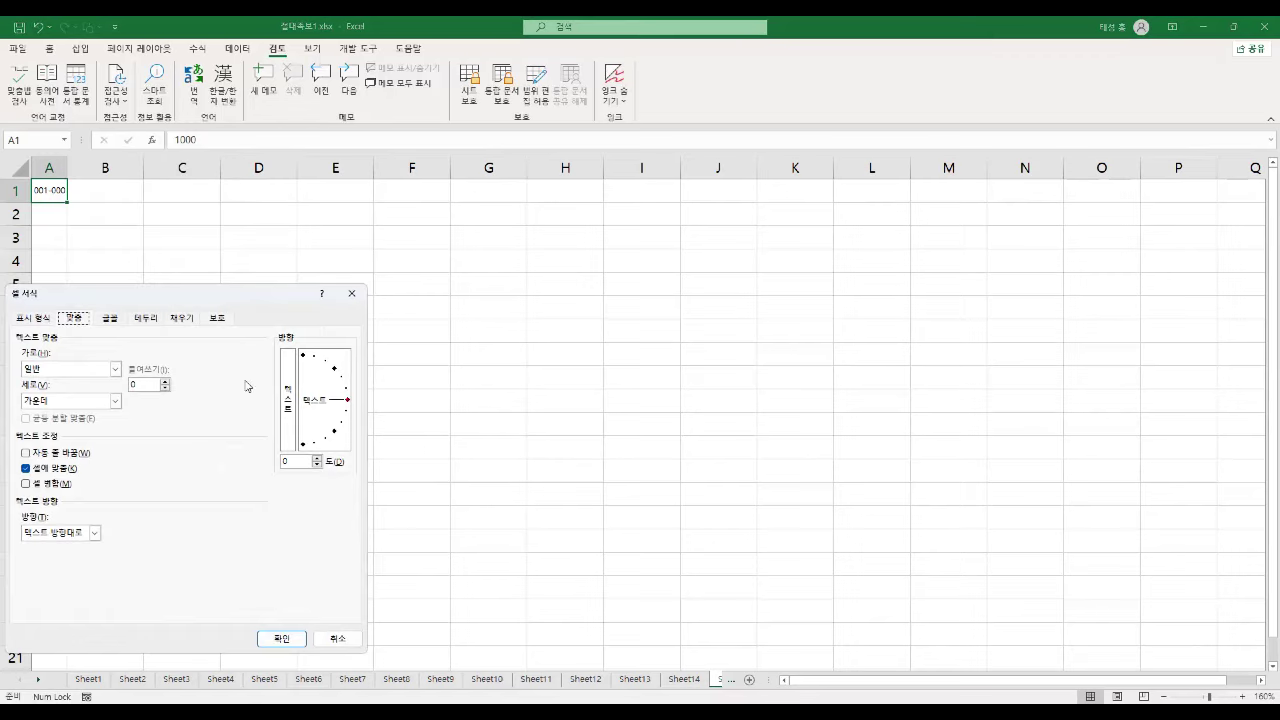
left_click_drag(265, 302, 545, 266)
left_click(346, 436)
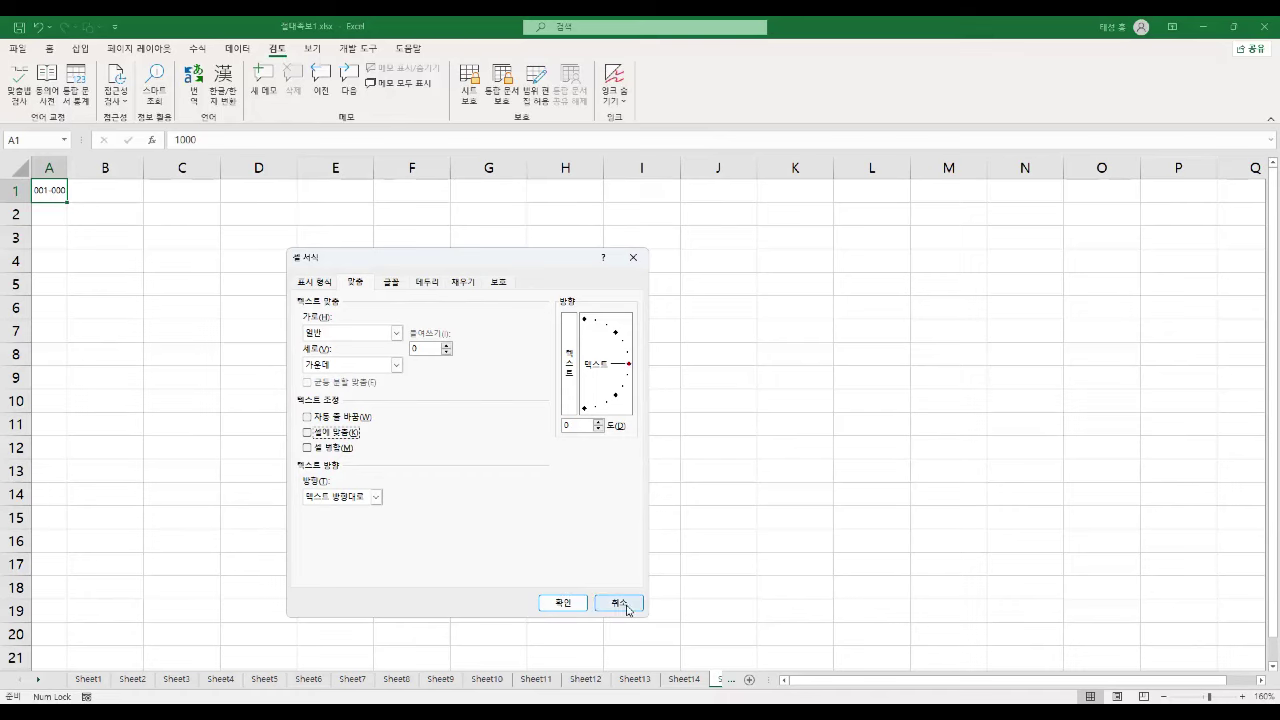
left_click(393, 282)
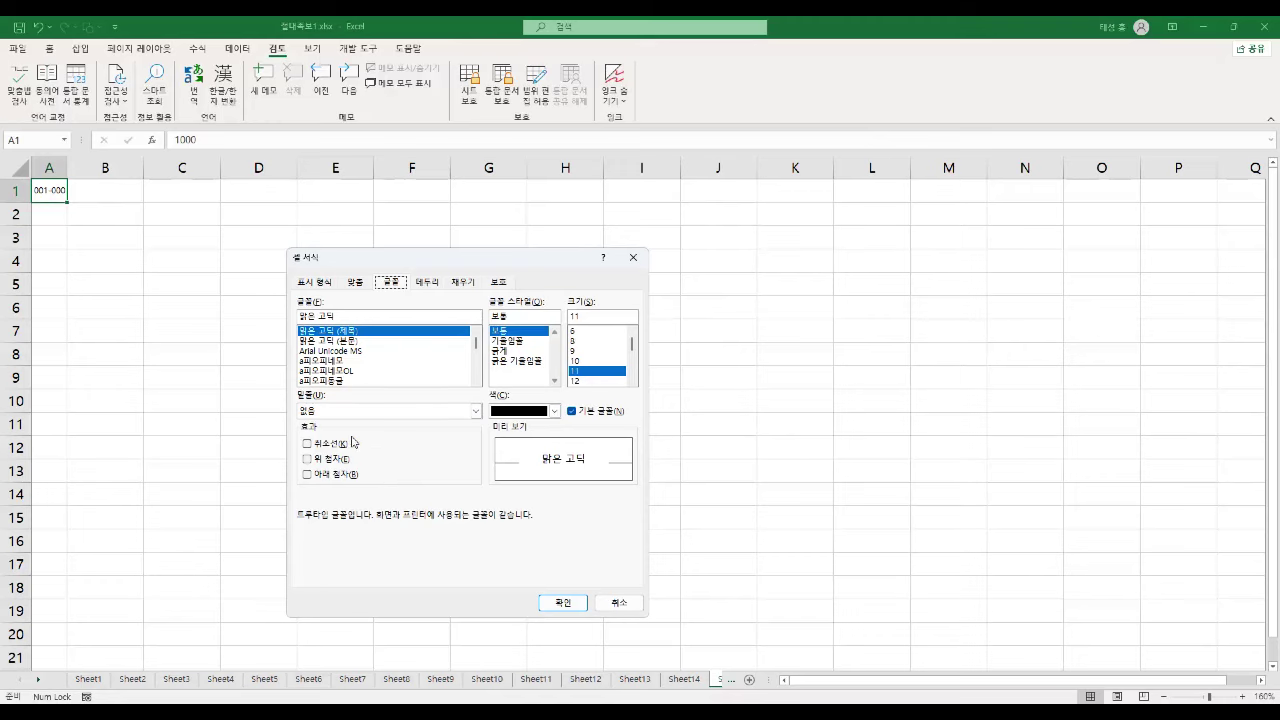
left_click(434, 283)
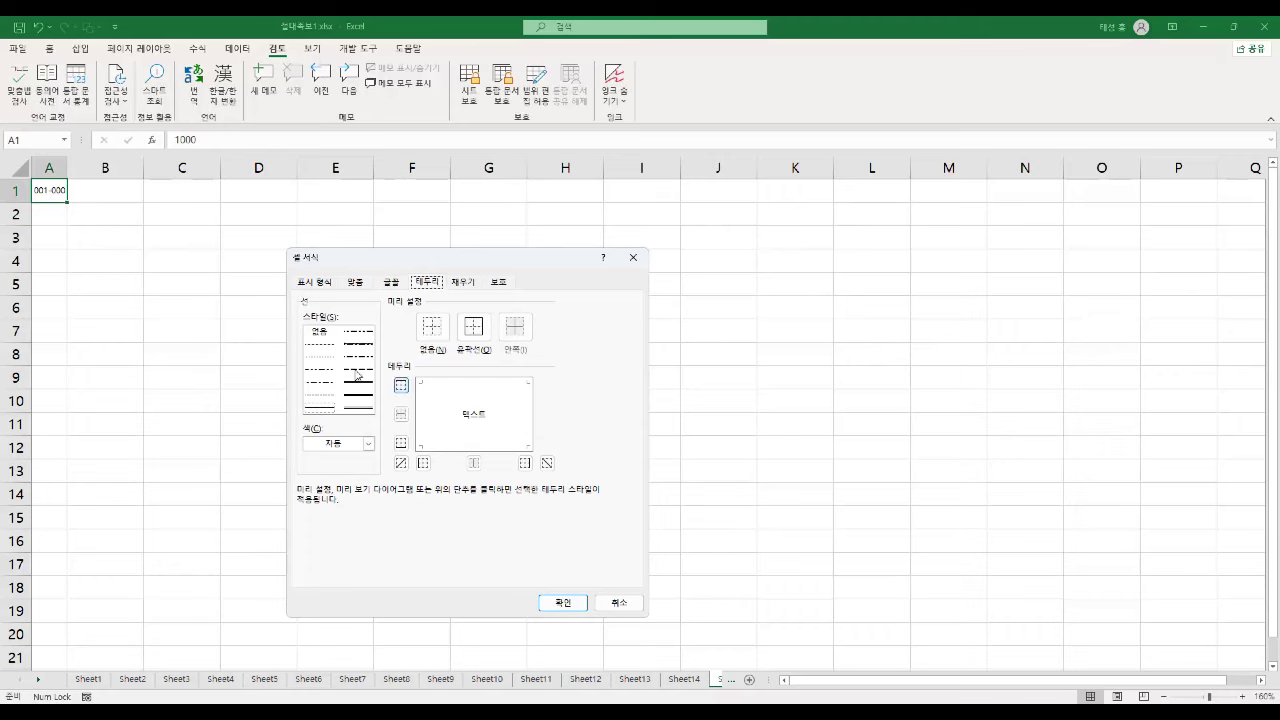
left_click(612, 601)
Apply a double-line outline border around the range B1:E6.
left_click(206, 337)
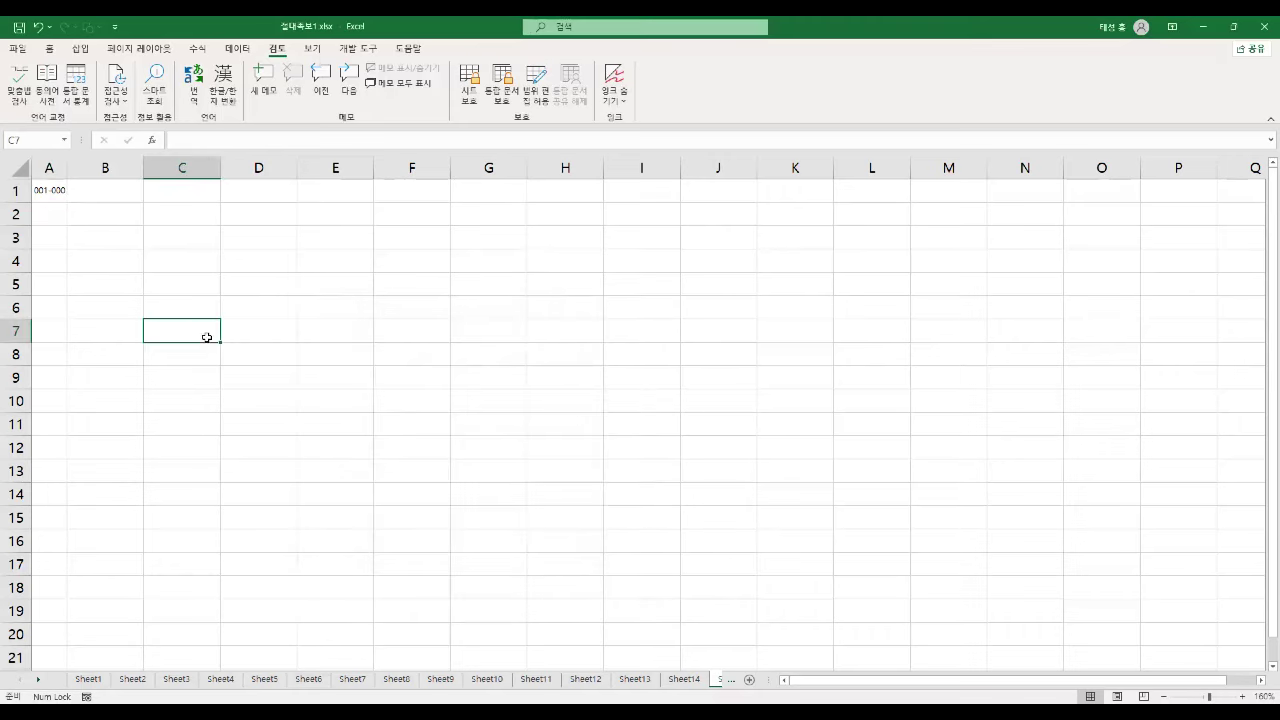
left_click_drag(98, 190, 337, 300)
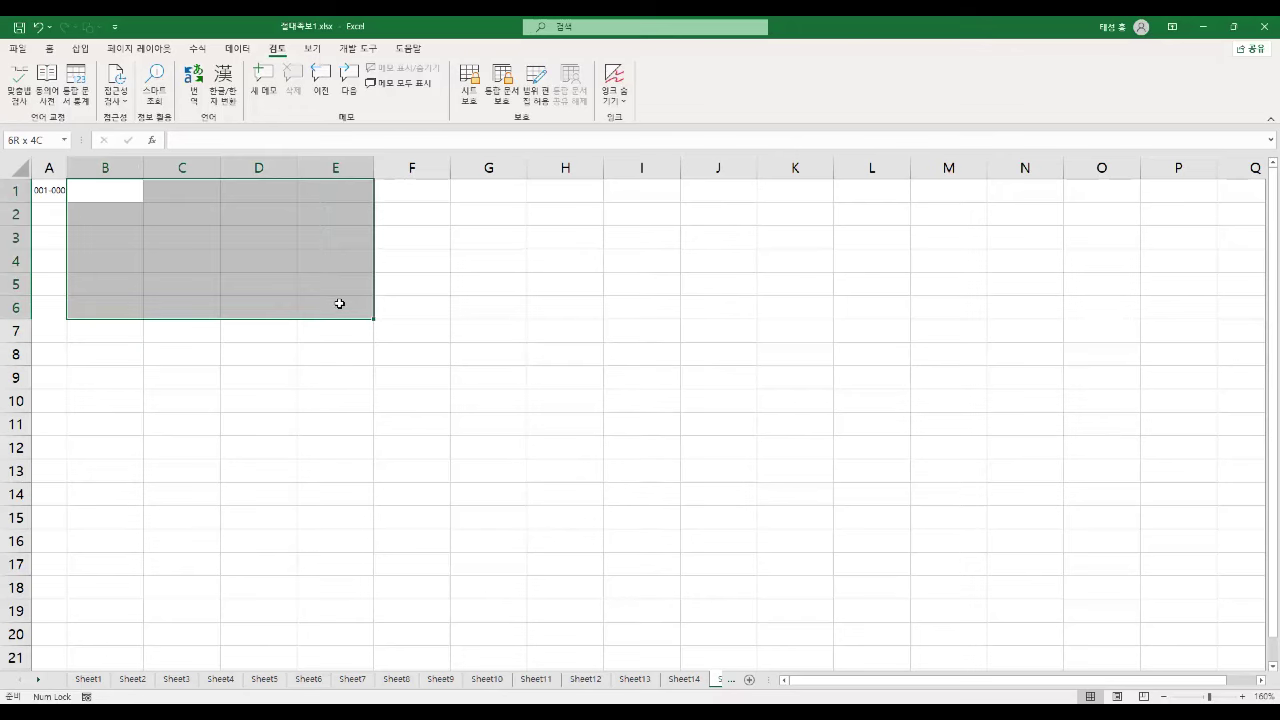
right_click(237, 198)
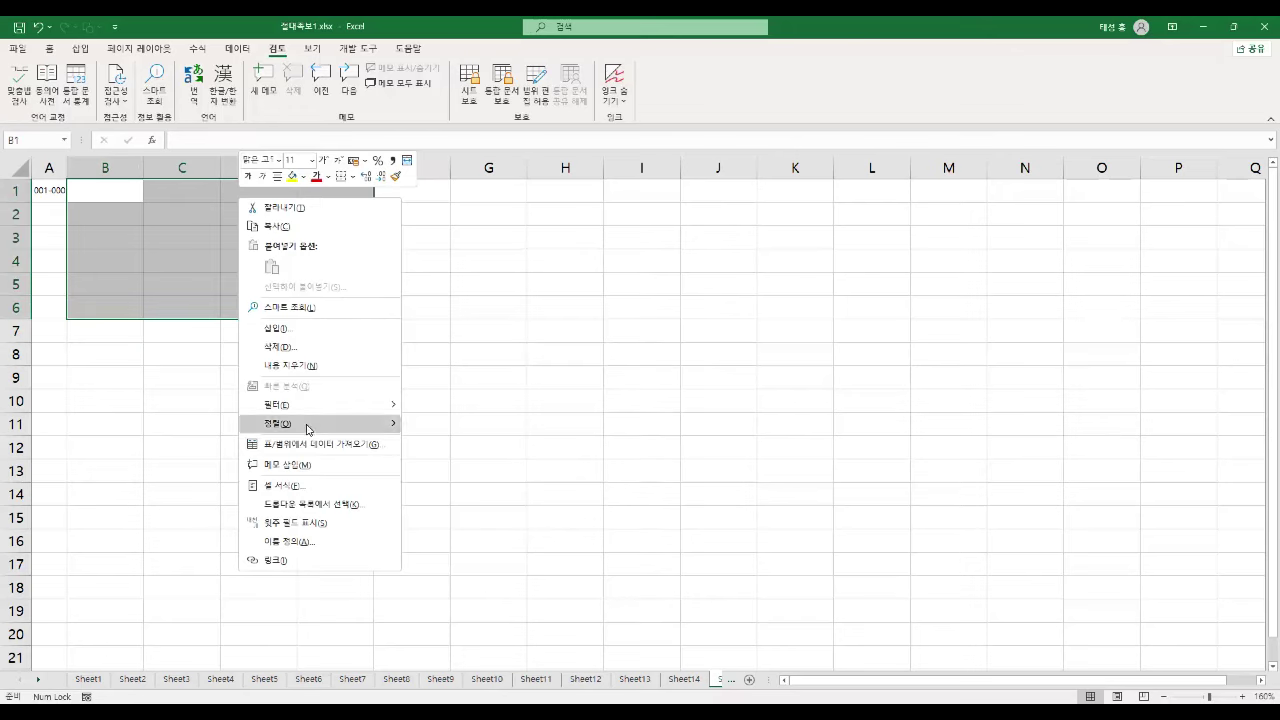
left_click(290, 489)
left_click_drag(391, 306, 766, 277)
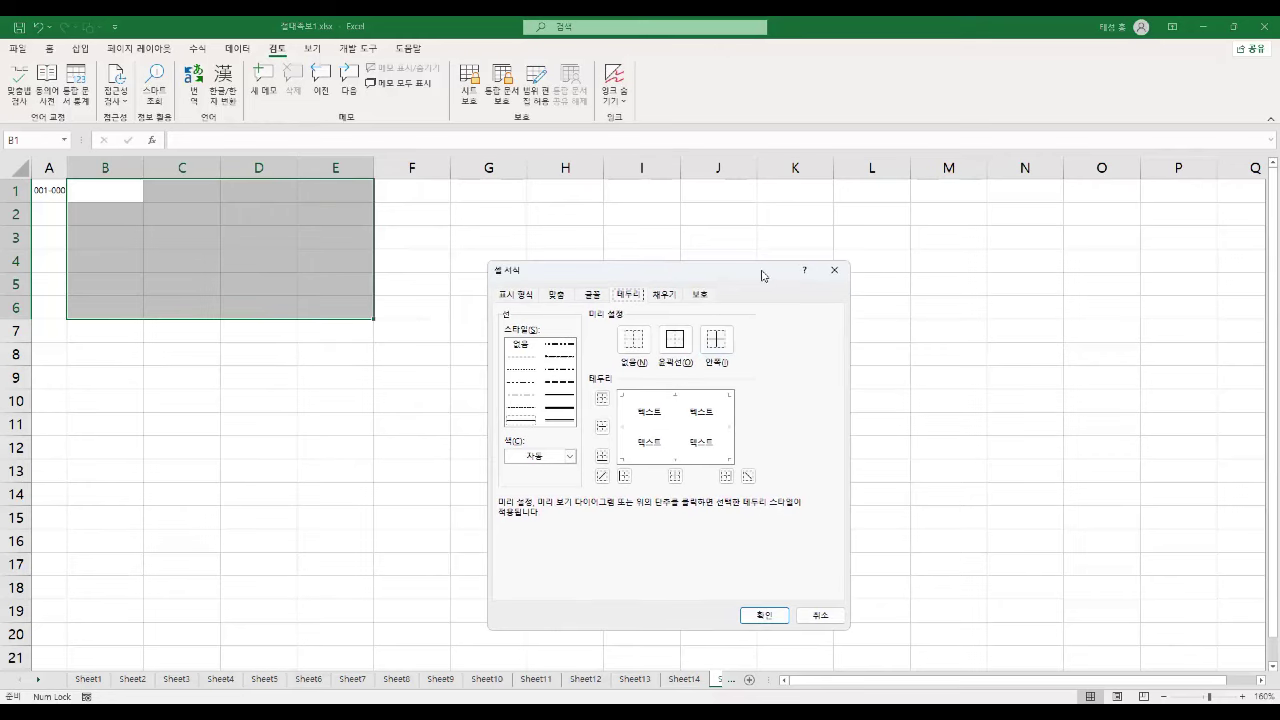
left_click(683, 349)
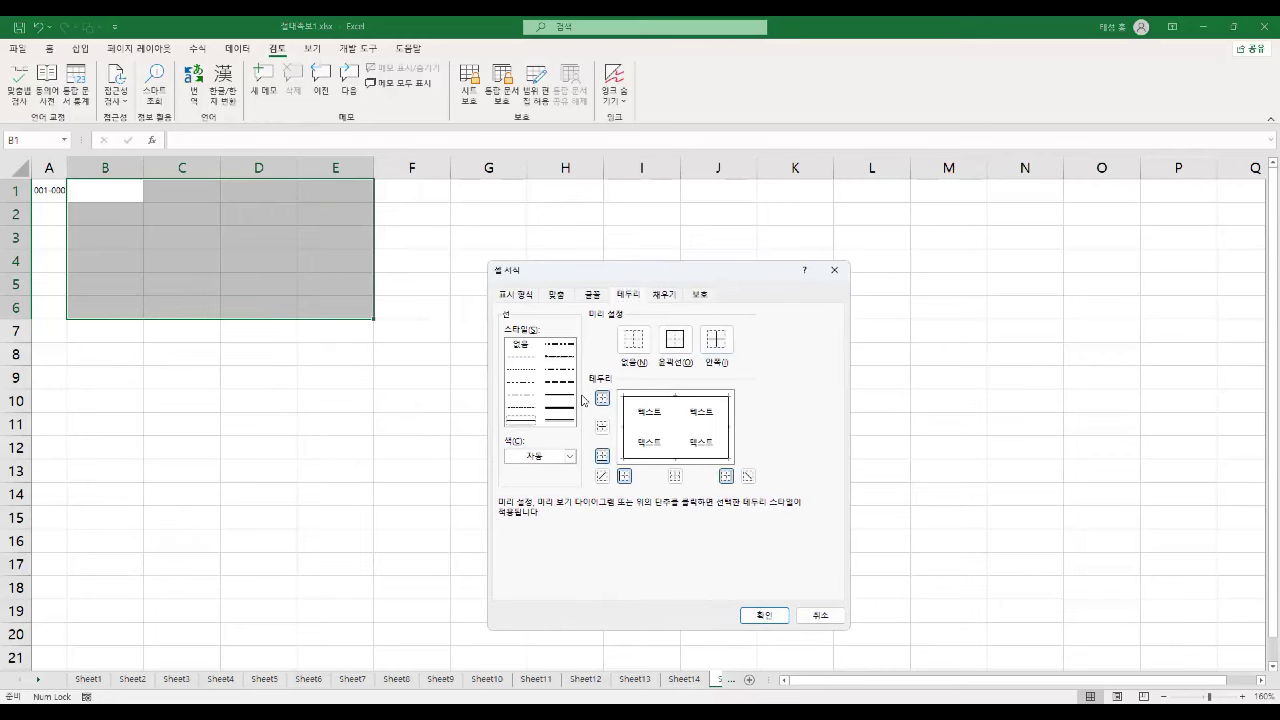
left_click(560, 420)
left_click(675, 340)
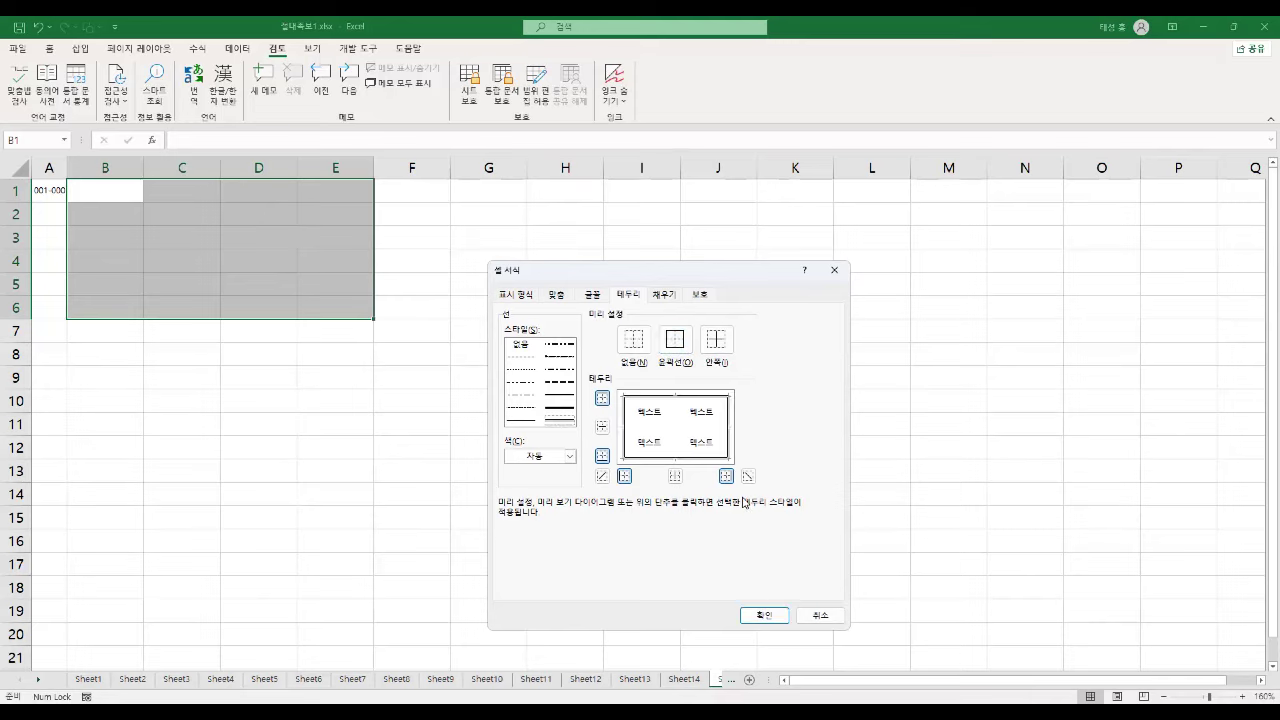
left_click(764, 615)
left_click(492, 401)
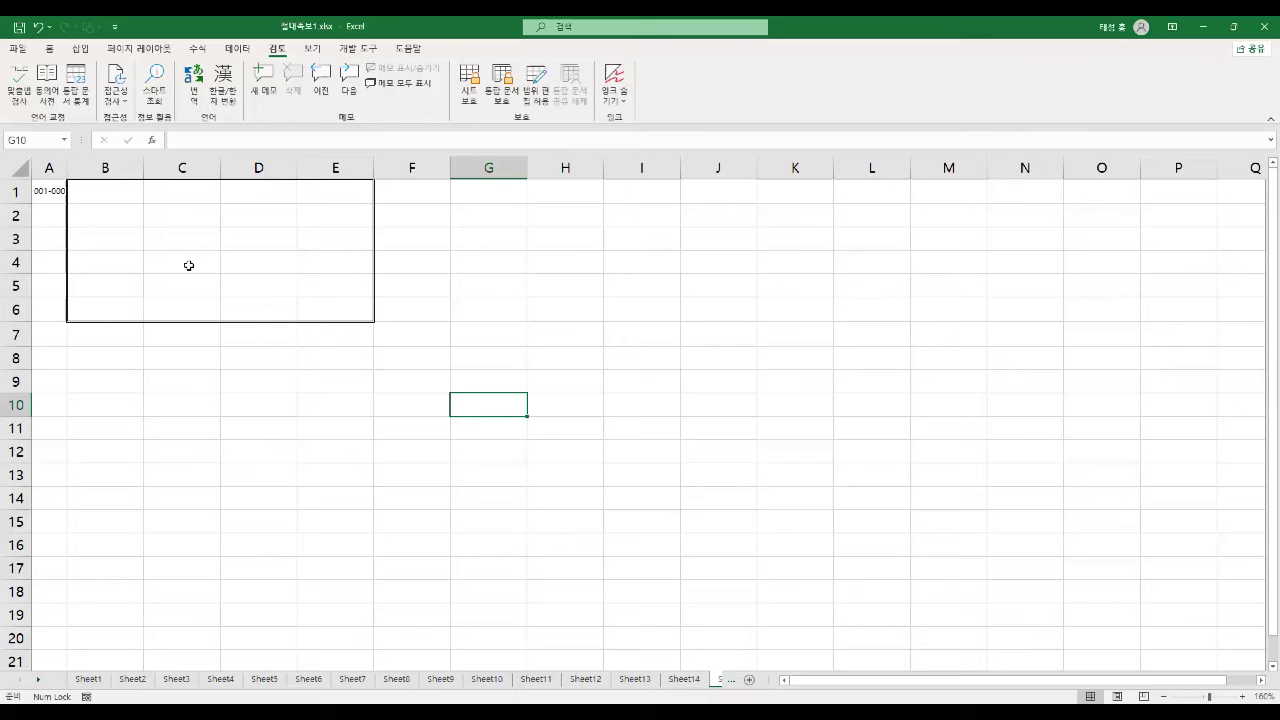
Review the 채우기 and 보호 cell format settings of cell C1 without applying changes.
right_click(208, 193)
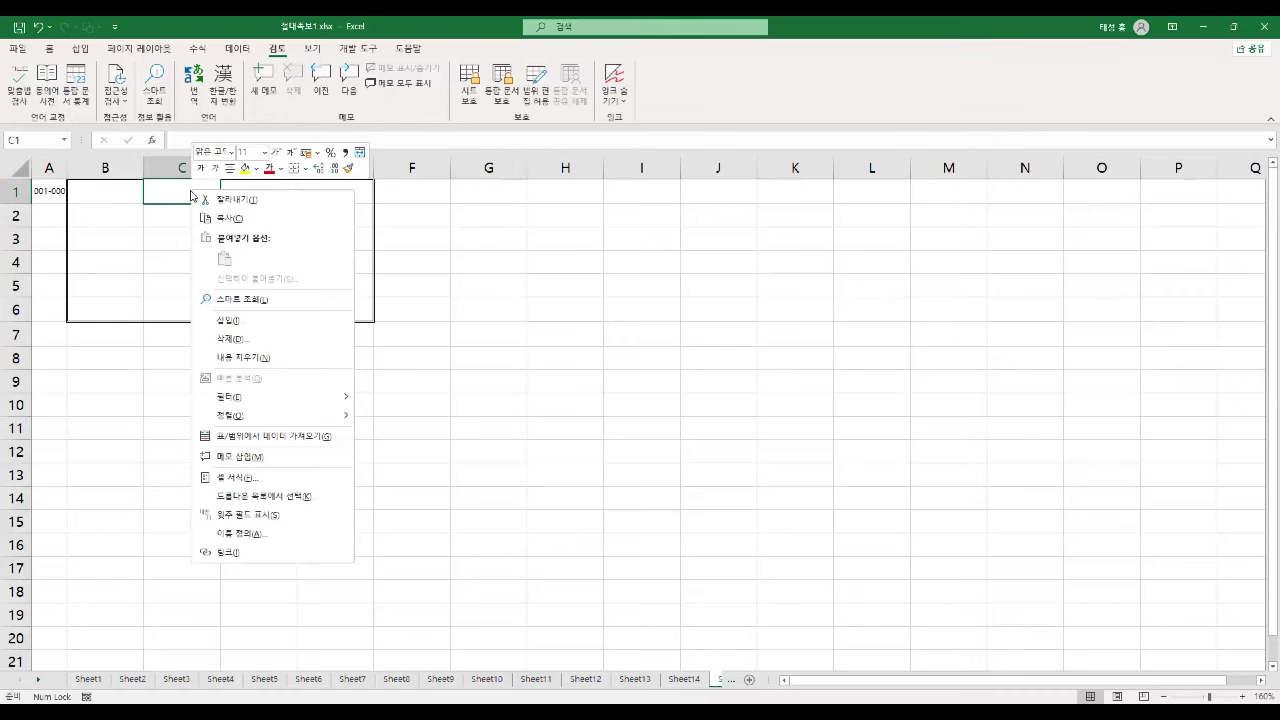
left_click(250, 477)
left_click_drag(330, 290, 662, 274)
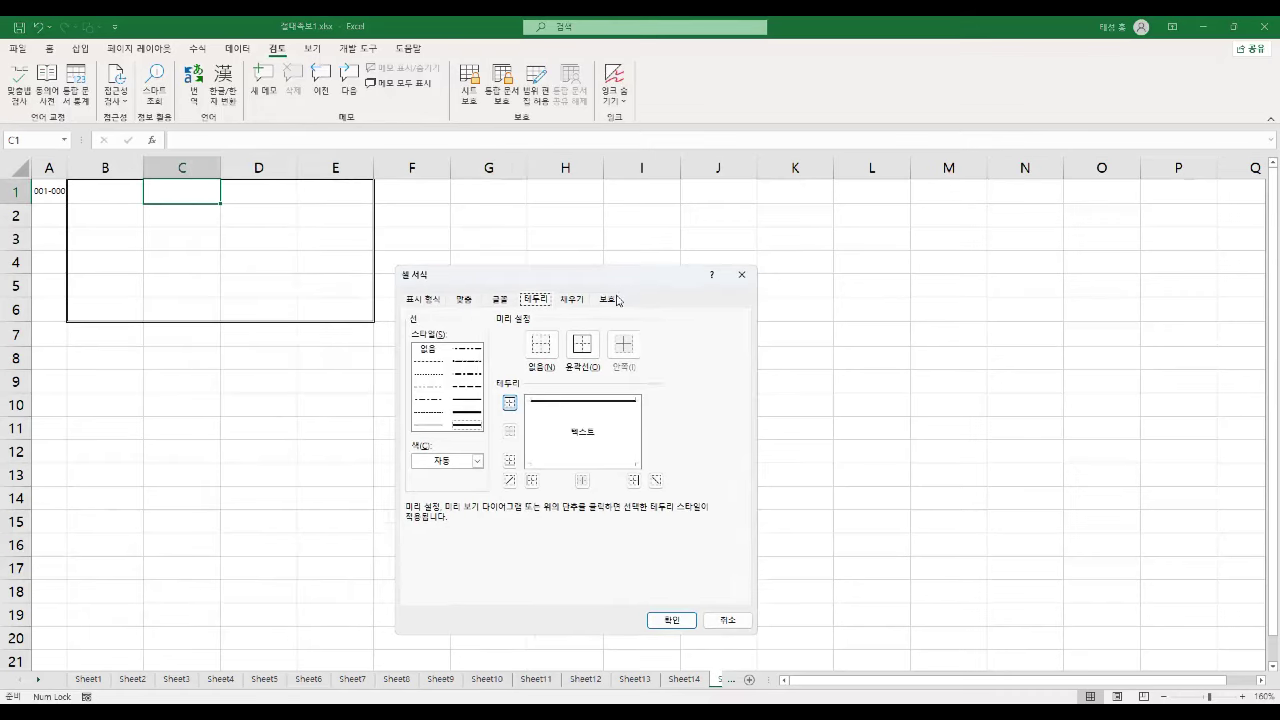
left_click(576, 300)
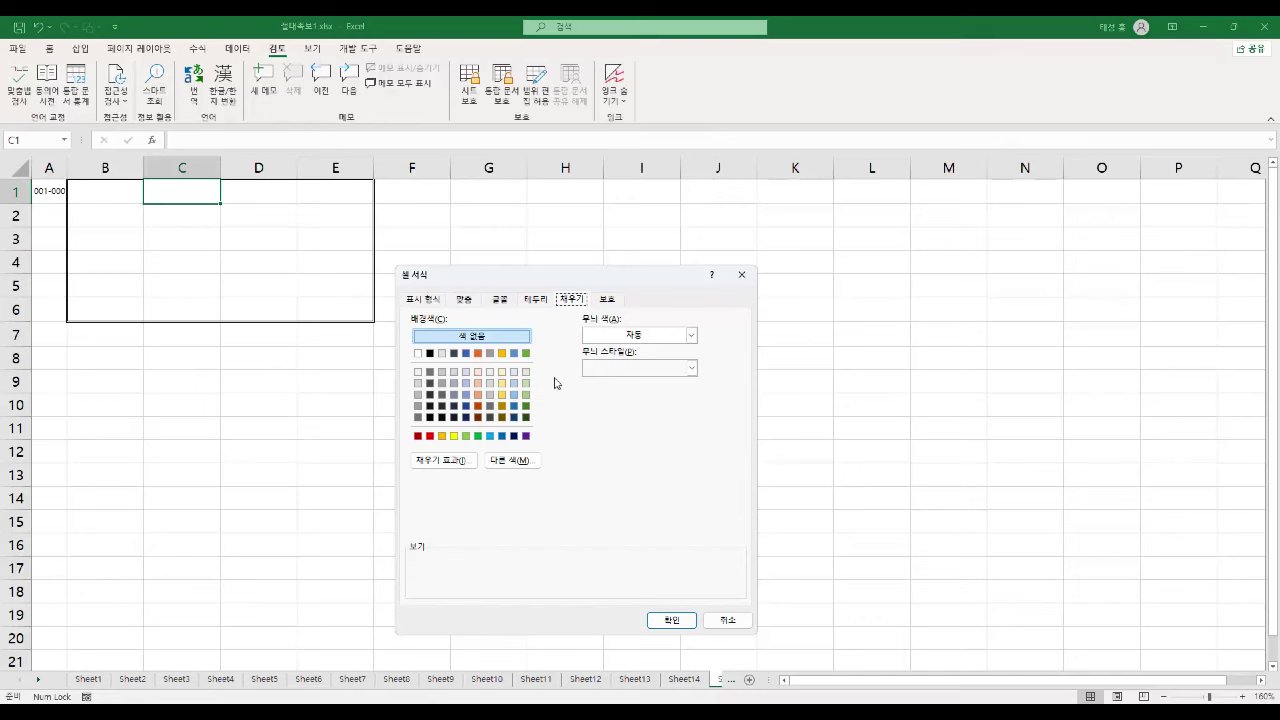
left_click(607, 299)
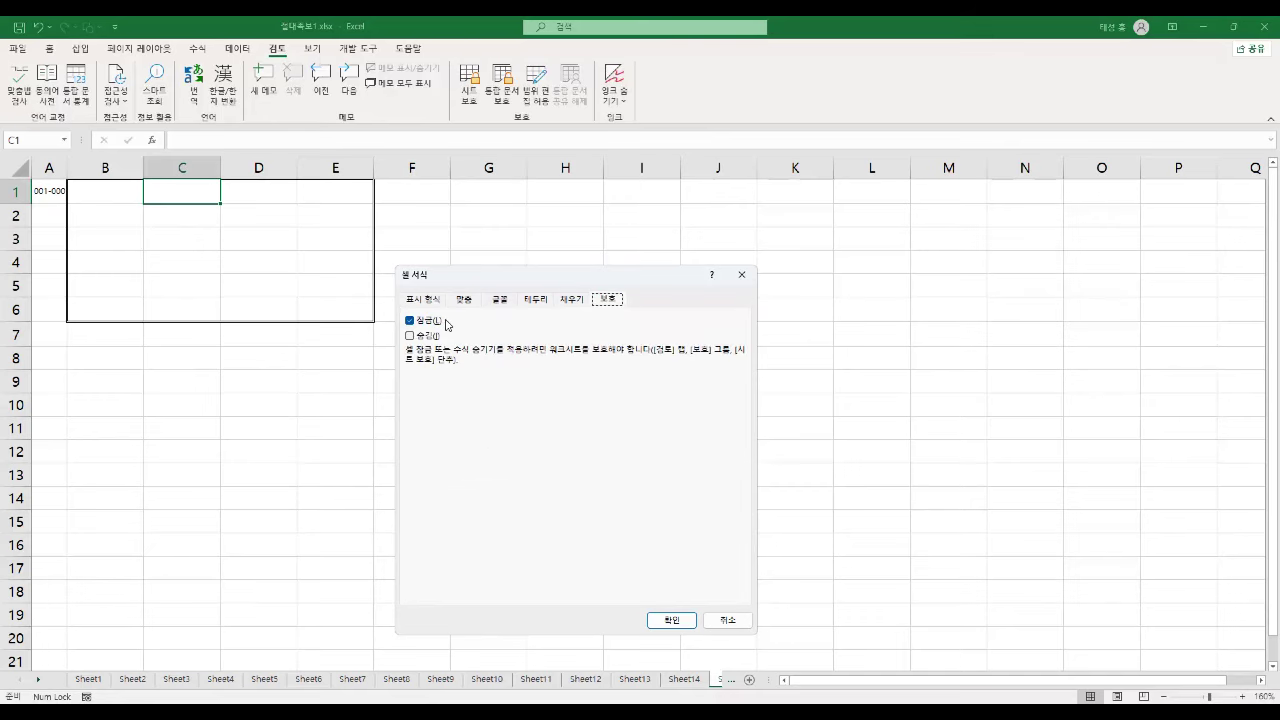
left_click(726, 620)
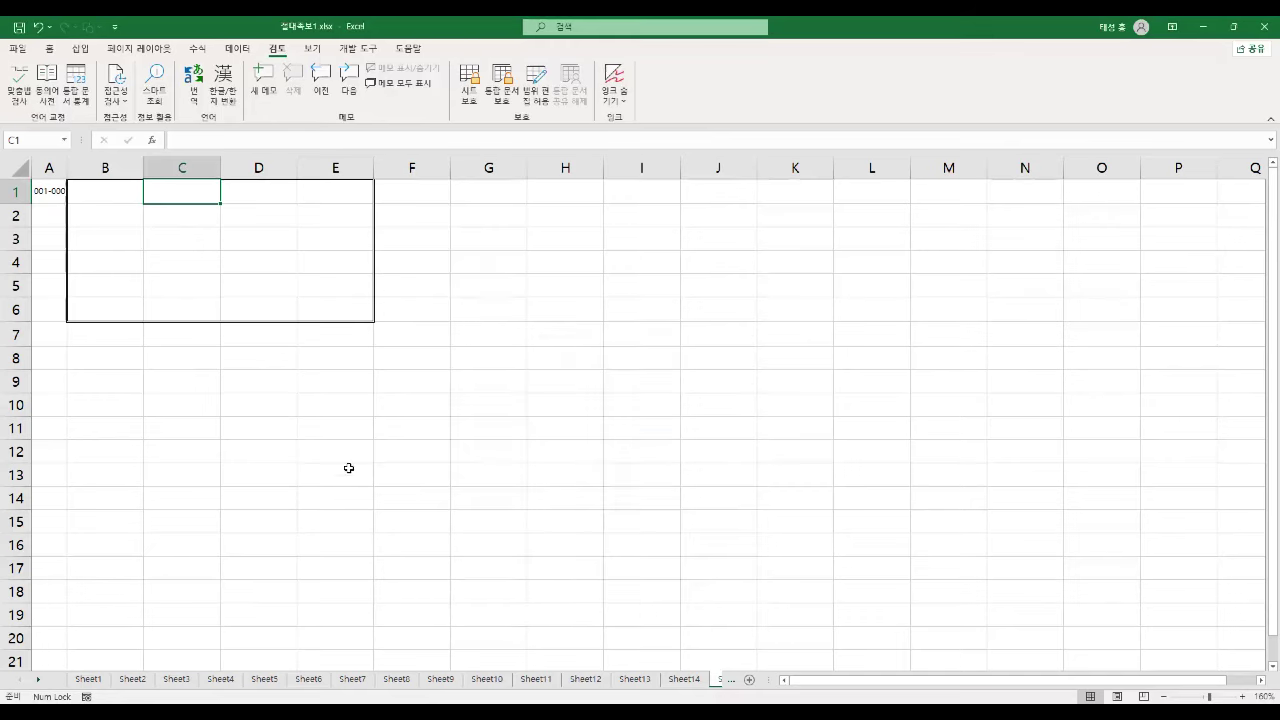
left_click(328, 427)
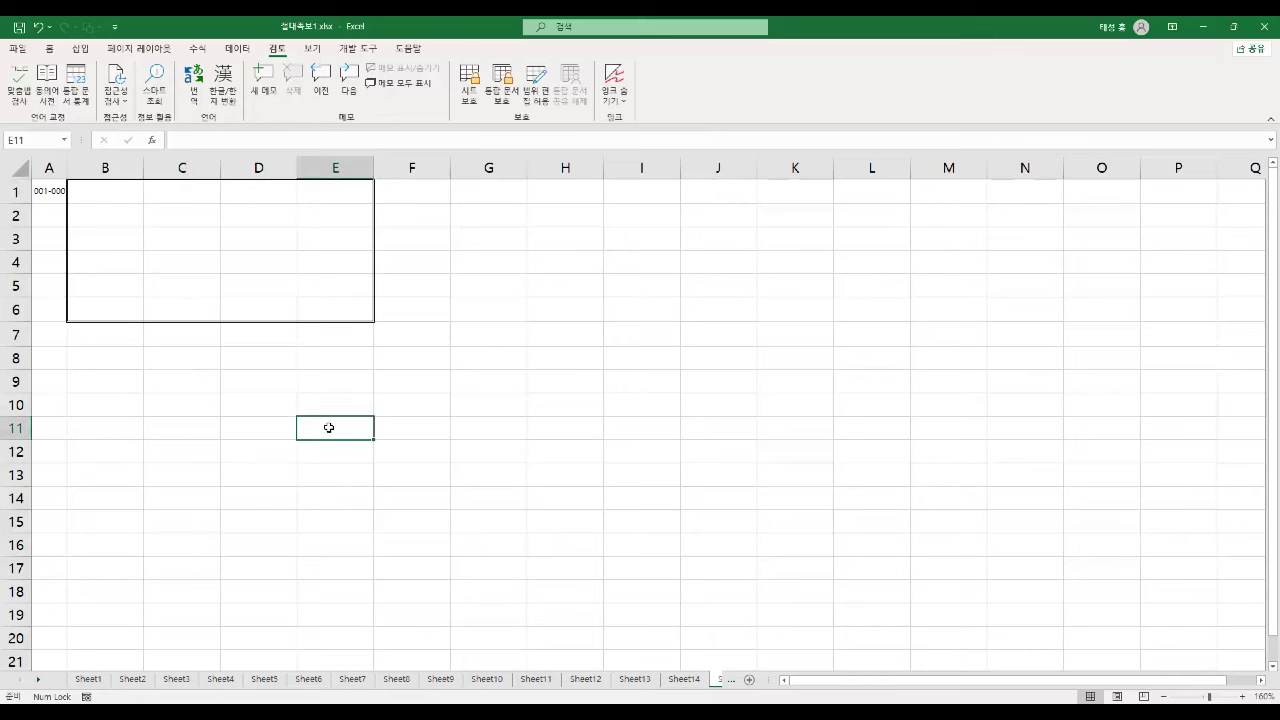
Enter the value 100 in both cells G1 and G2.
left_click(508, 192)
type("100")
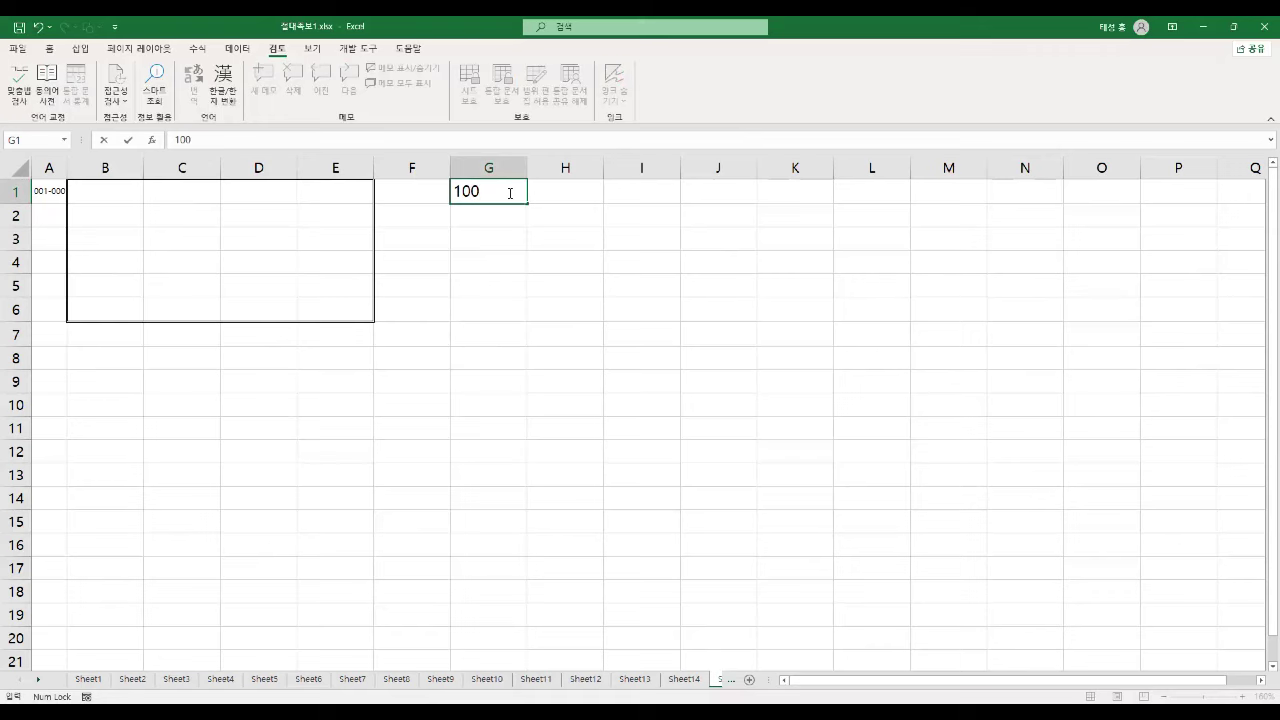
key("Return")
type("100")
key("Return")
Add the two values in cell G3 with the formula =G1+G2 and select that cell.
type("=")
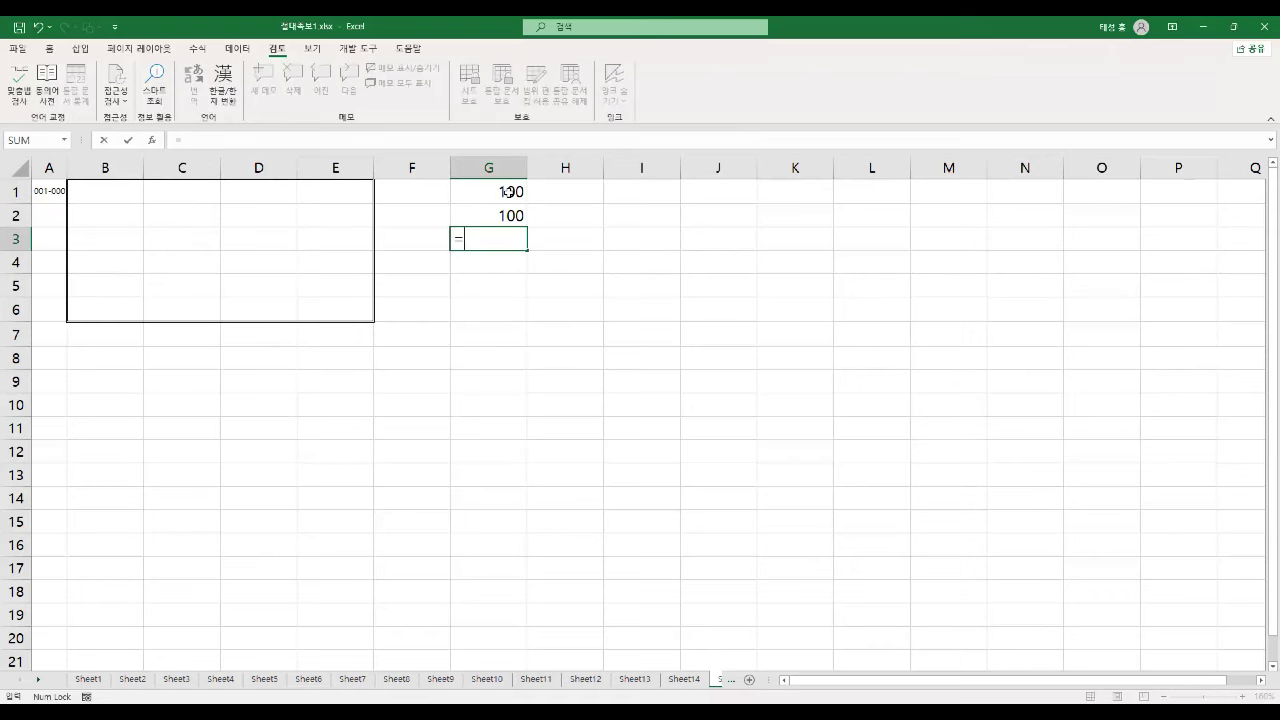
left_click(508, 192)
type("+")
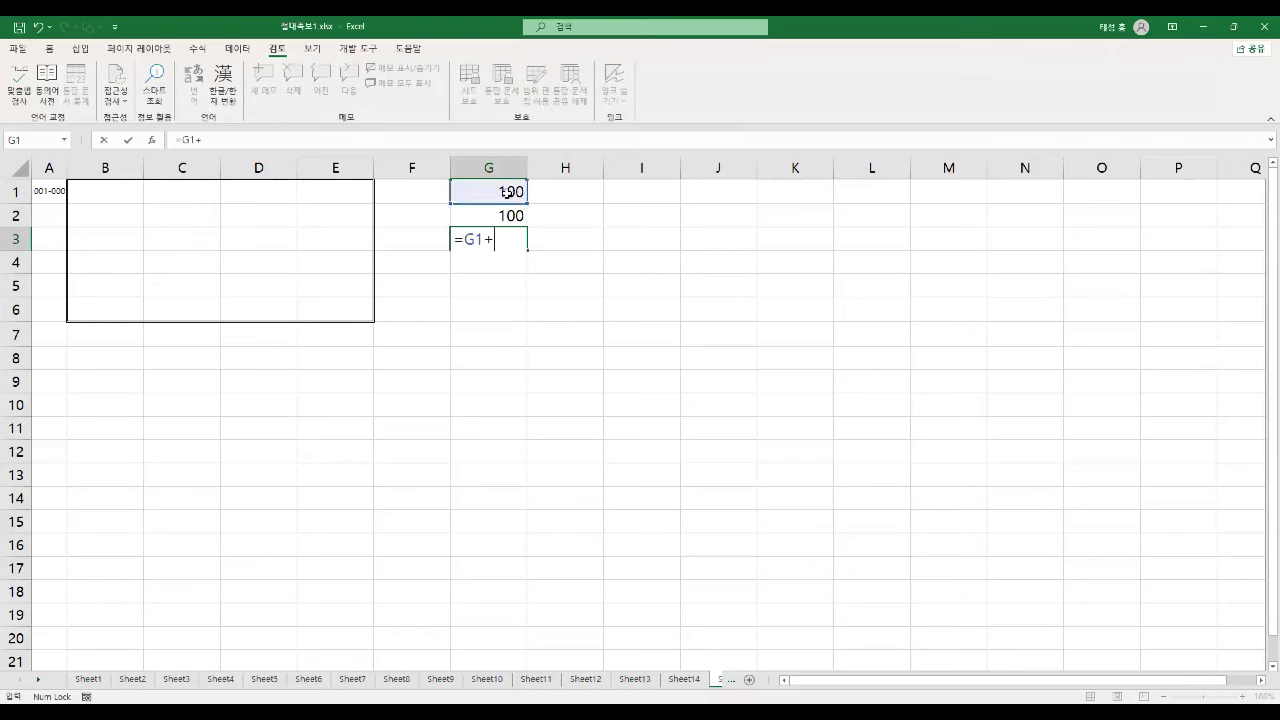
left_click(491, 210)
key("Return")
key("Up")
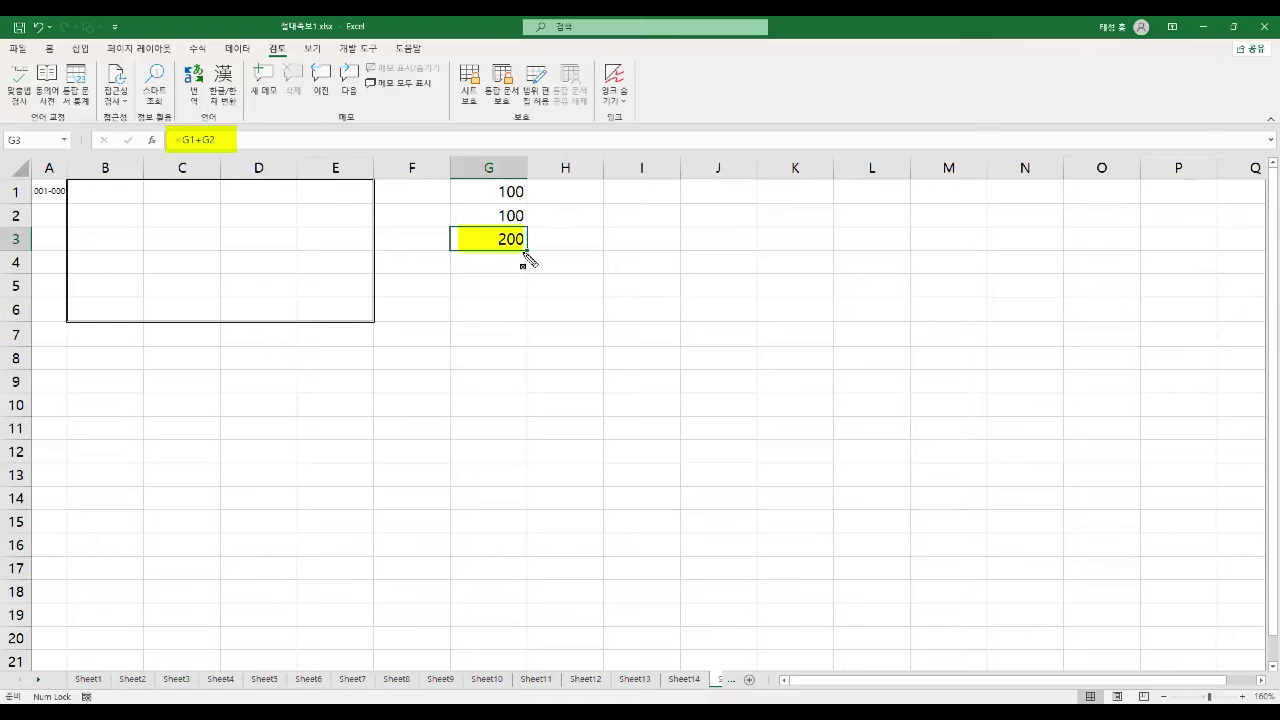
Enable the 숨김 protection option for the formula in cell G3, keeping 잠금 enabled.
left_click(489, 305)
left_click(466, 240)
right_click(491, 238)
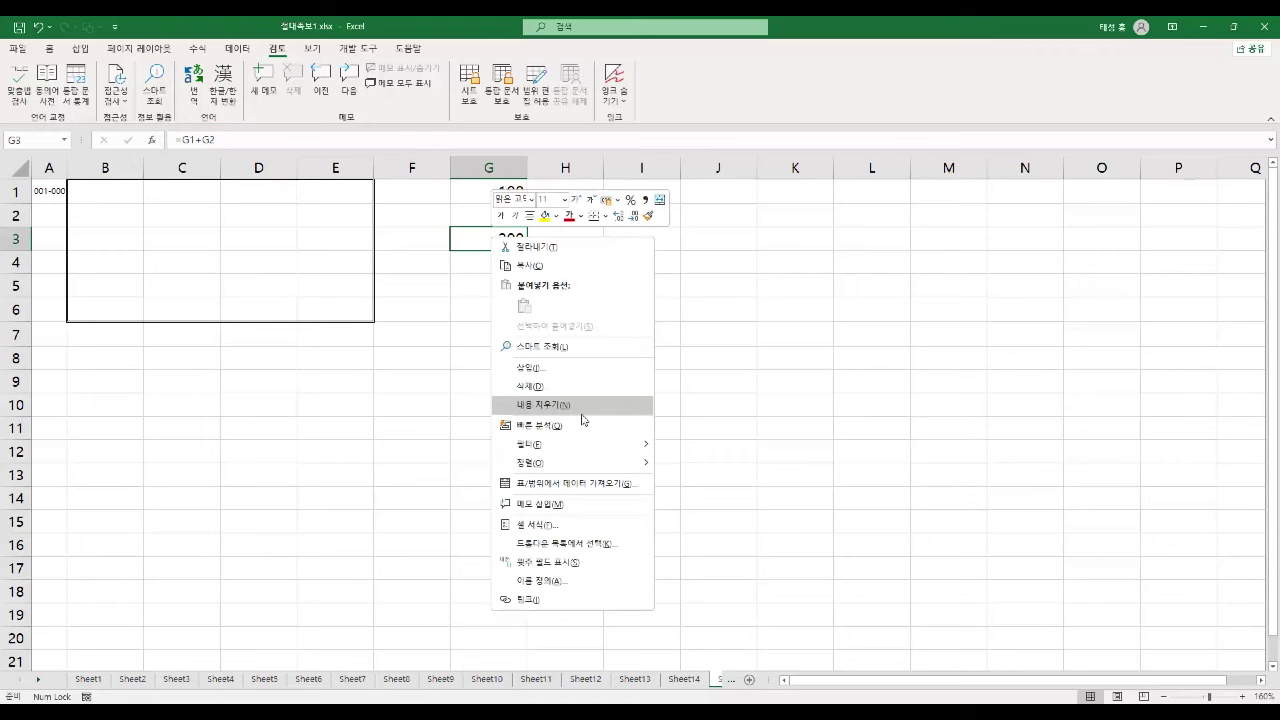
left_click(540, 524)
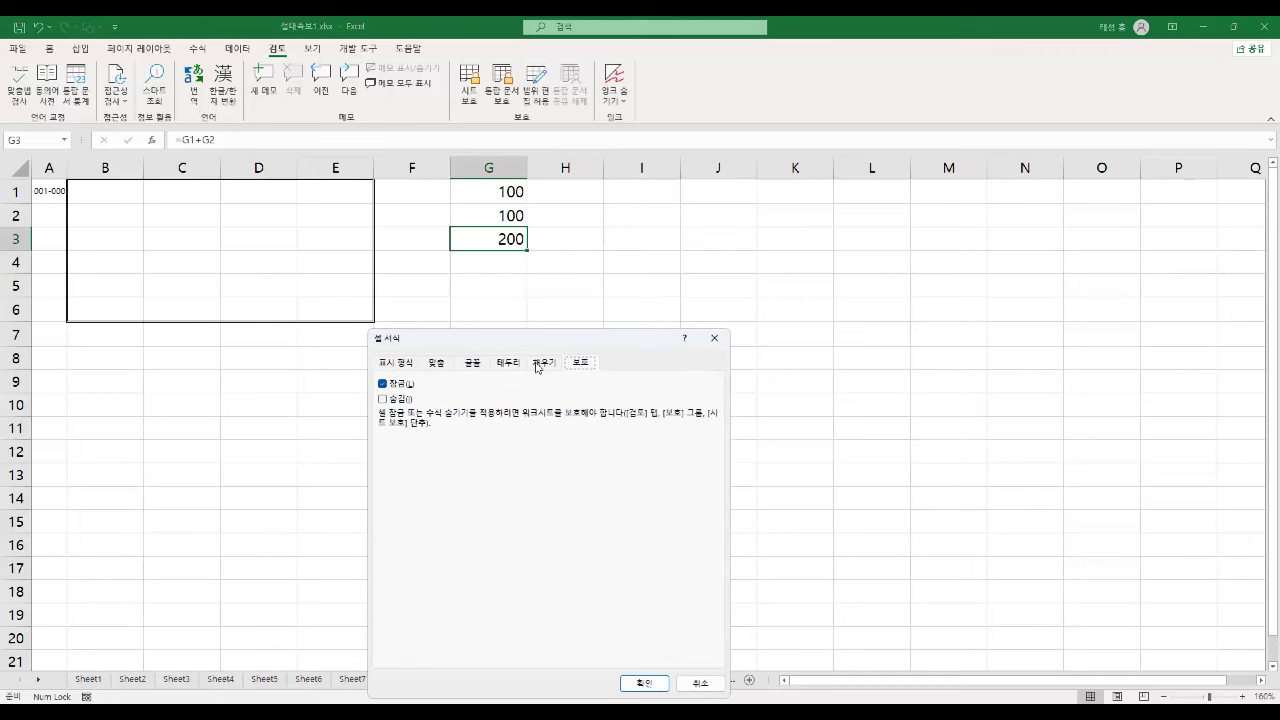
left_click(407, 401)
left_click_drag(517, 338, 587, 297)
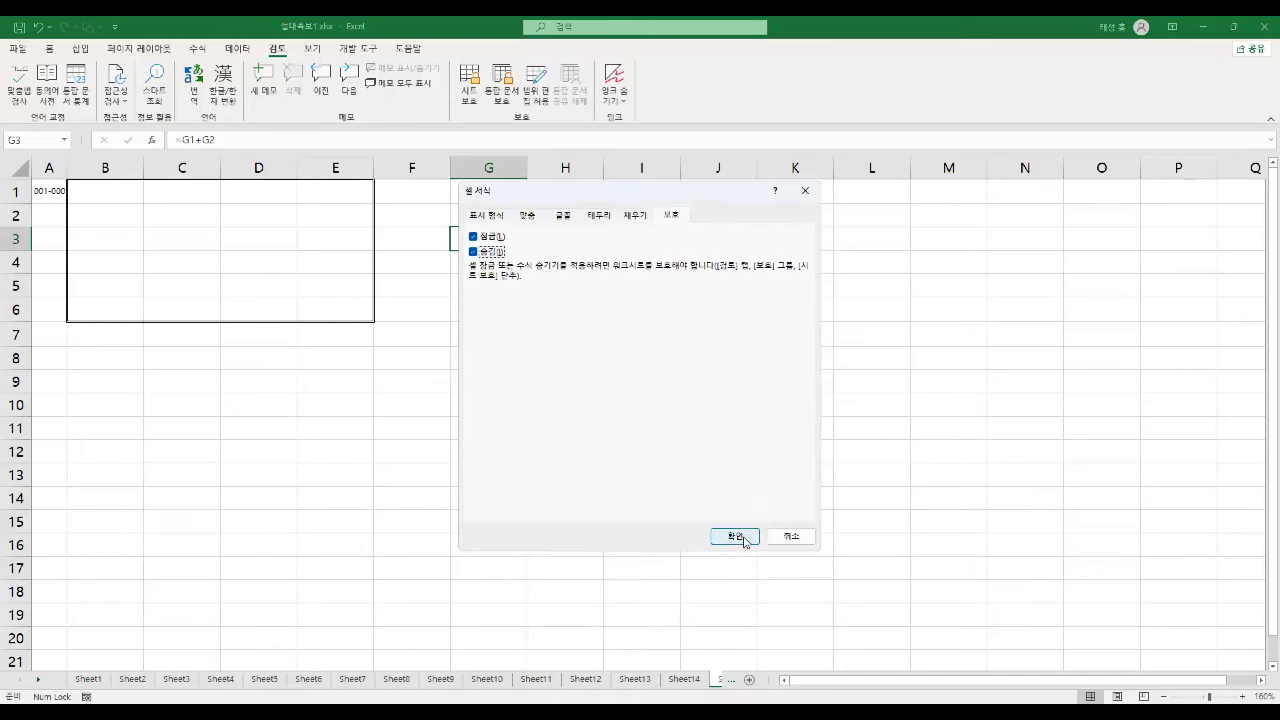
left_click(738, 533)
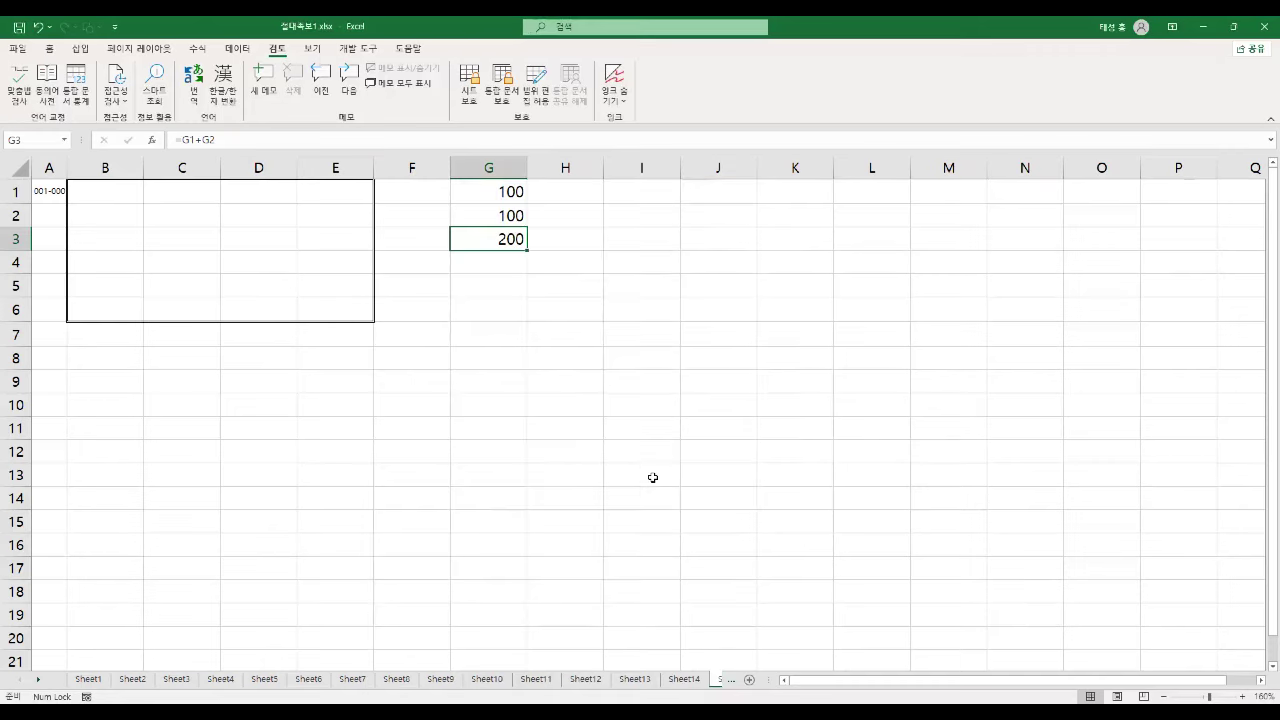
Protect the sheet without a password to check how G3's formula is hidden, and remove the sheet protection again.
left_click(469, 85)
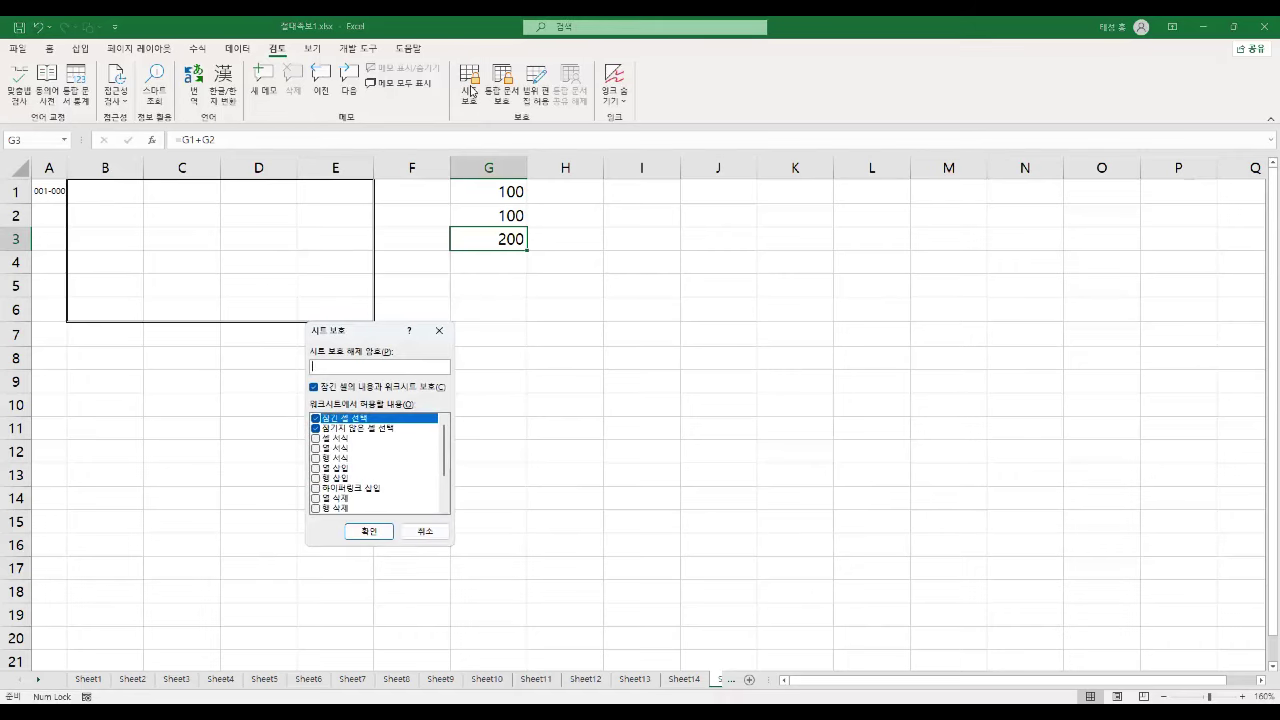
left_click(369, 531)
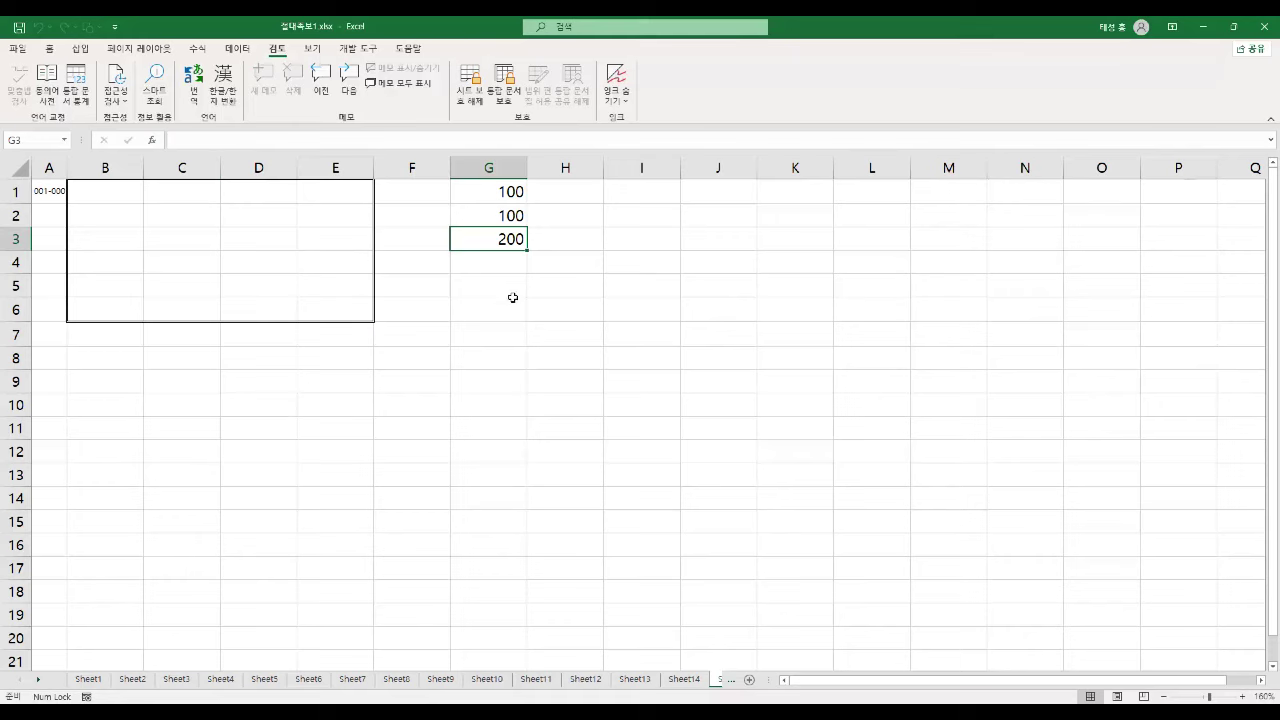
right_click(498, 238)
left_click(479, 487)
left_click(467, 97)
Open the cell format settings of G3 to review its 잠금 and 숨김 protection options.
right_click(506, 240)
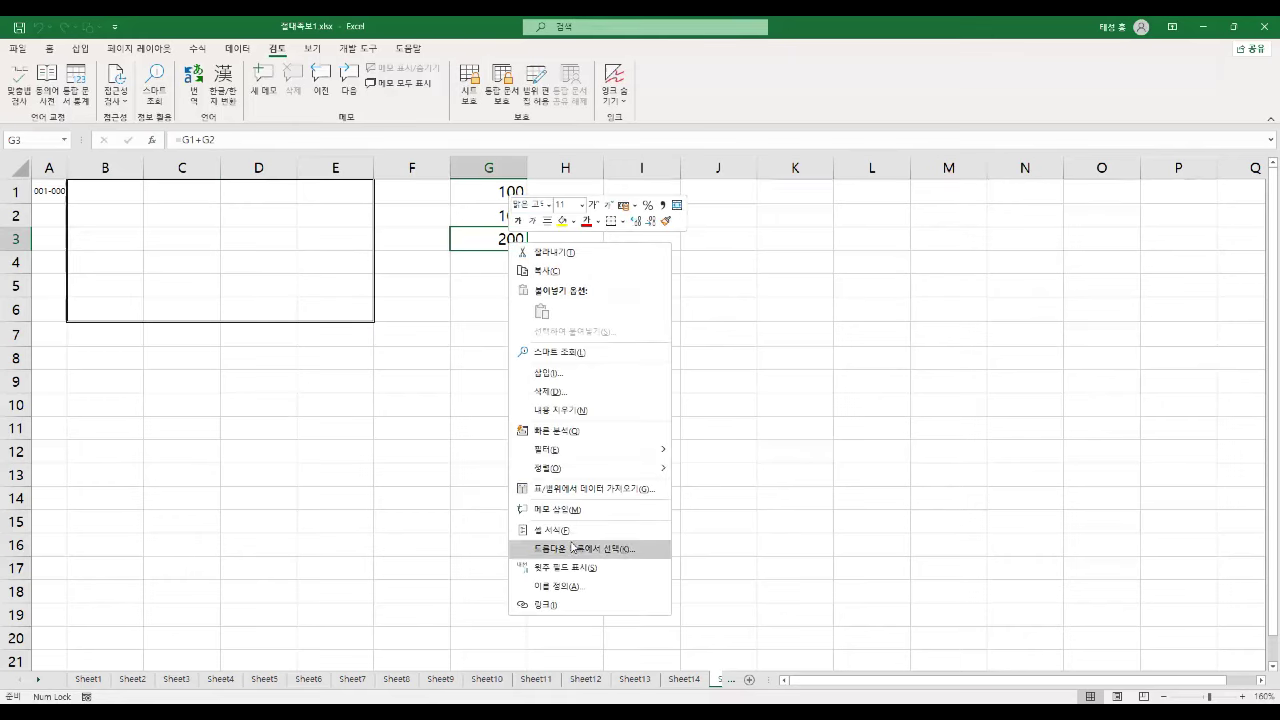
left_click(567, 533)
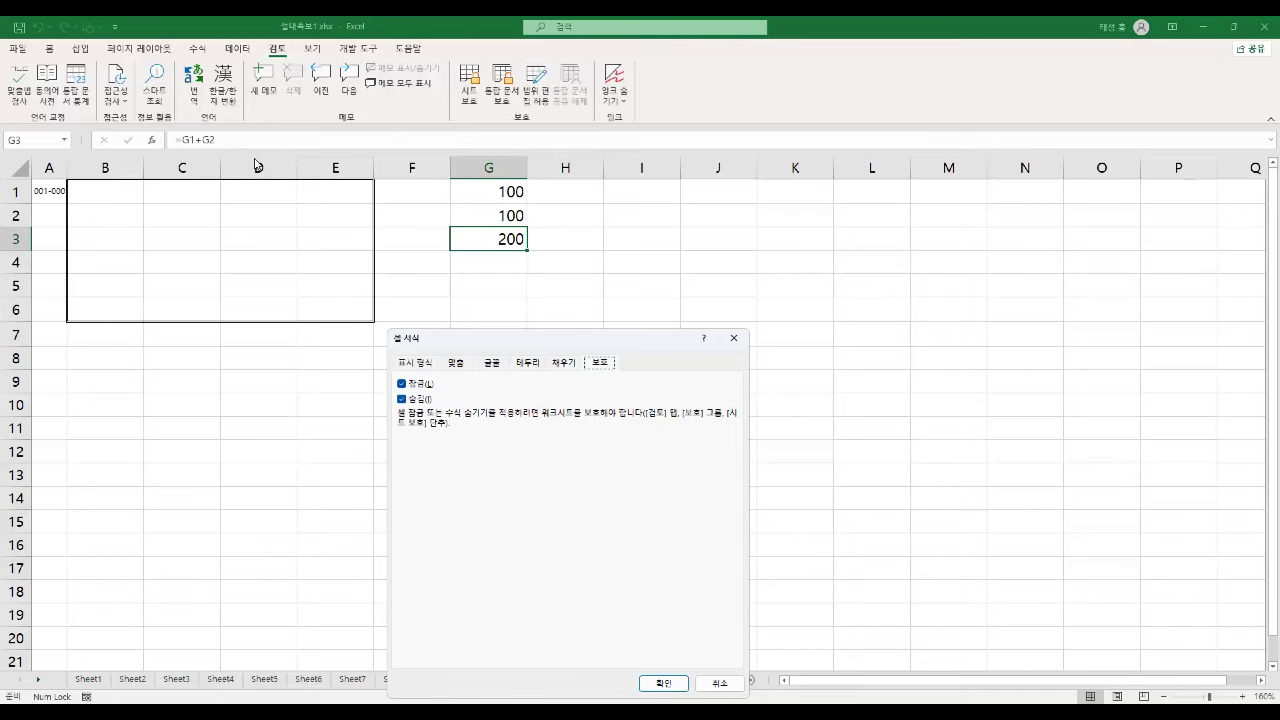
Switch to the PDF textbook in Edge and examine the 사용자 지정 서식 section's explanation of making formats beyond the built-in 범주.
key("alt+Tab")
left_click_drag(78, 215, 295, 240)
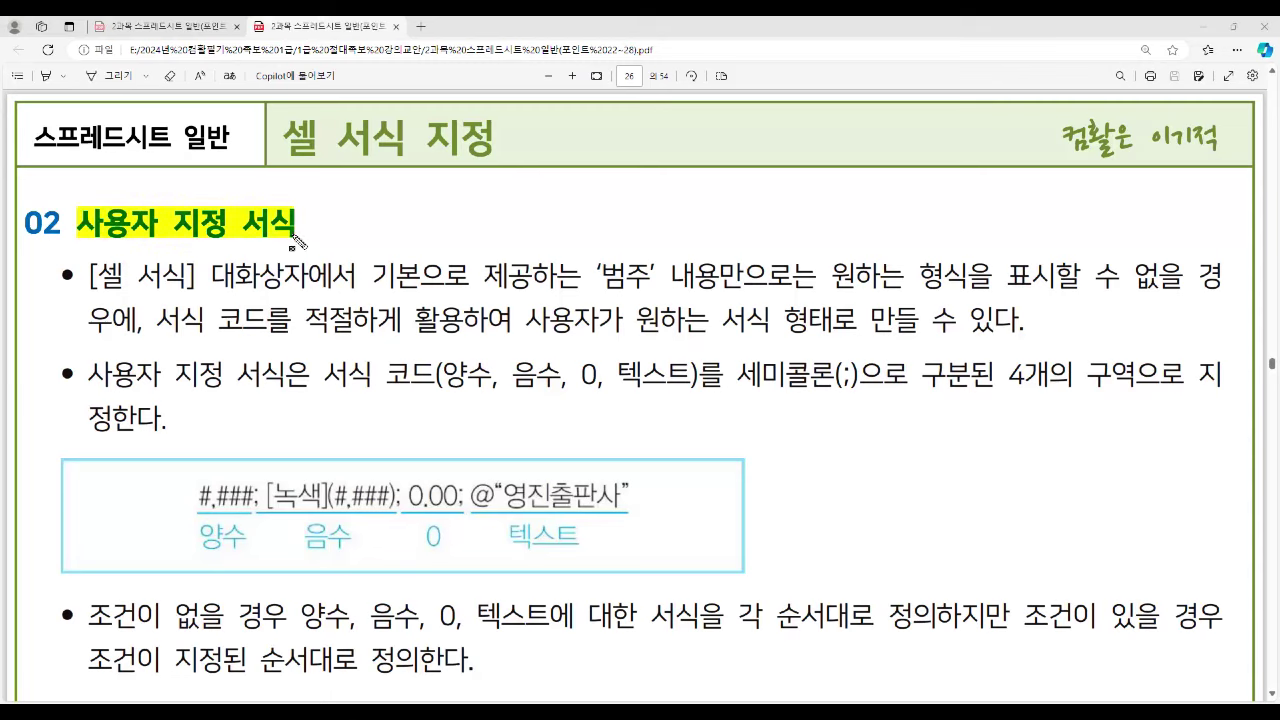
left_click_drag(91, 266, 185, 290)
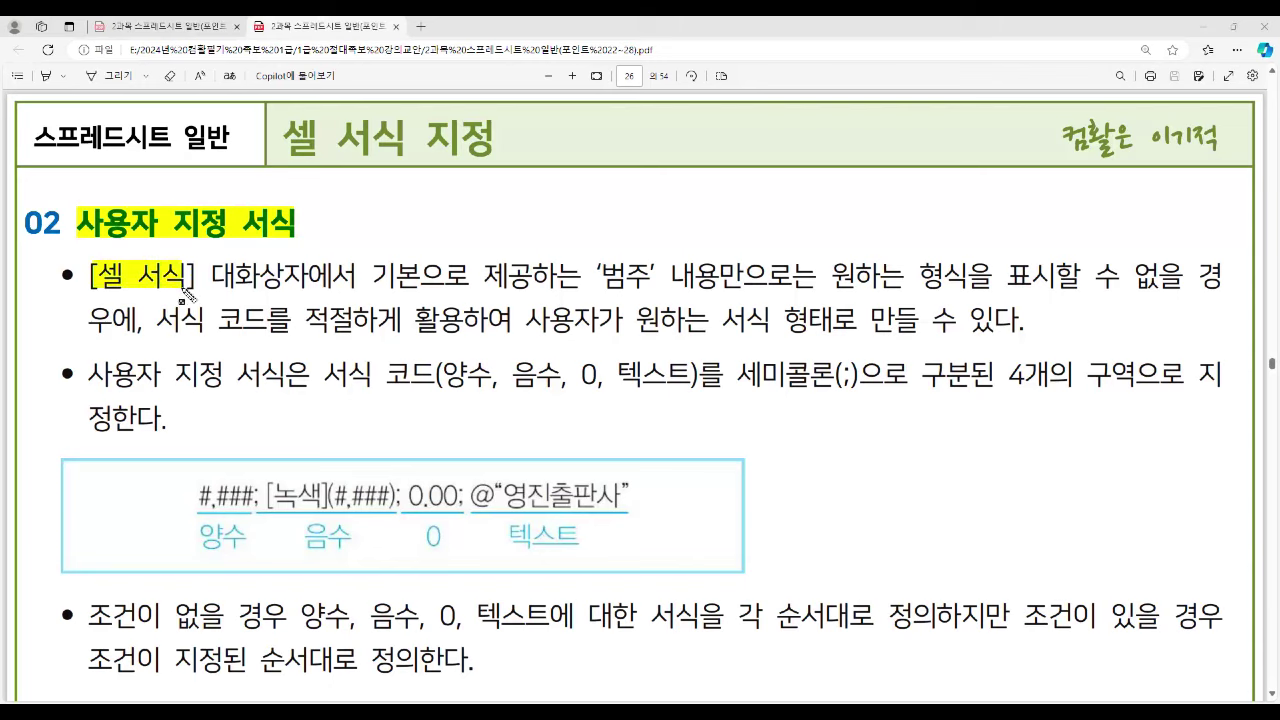
left_click_drag(596, 268, 655, 295)
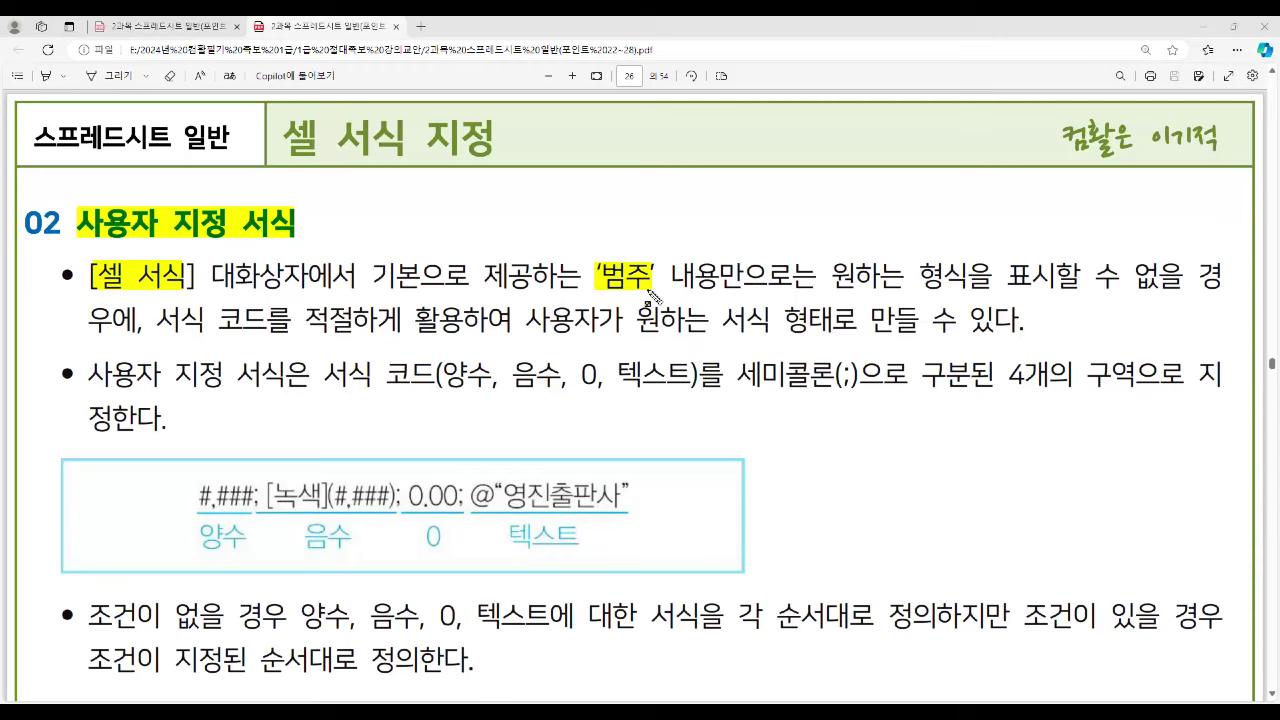
mouse_move(532, 318)
left_mouse_down()
mouse_move(668, 348)
mouse_move(830, 344)
left_mouse_up()
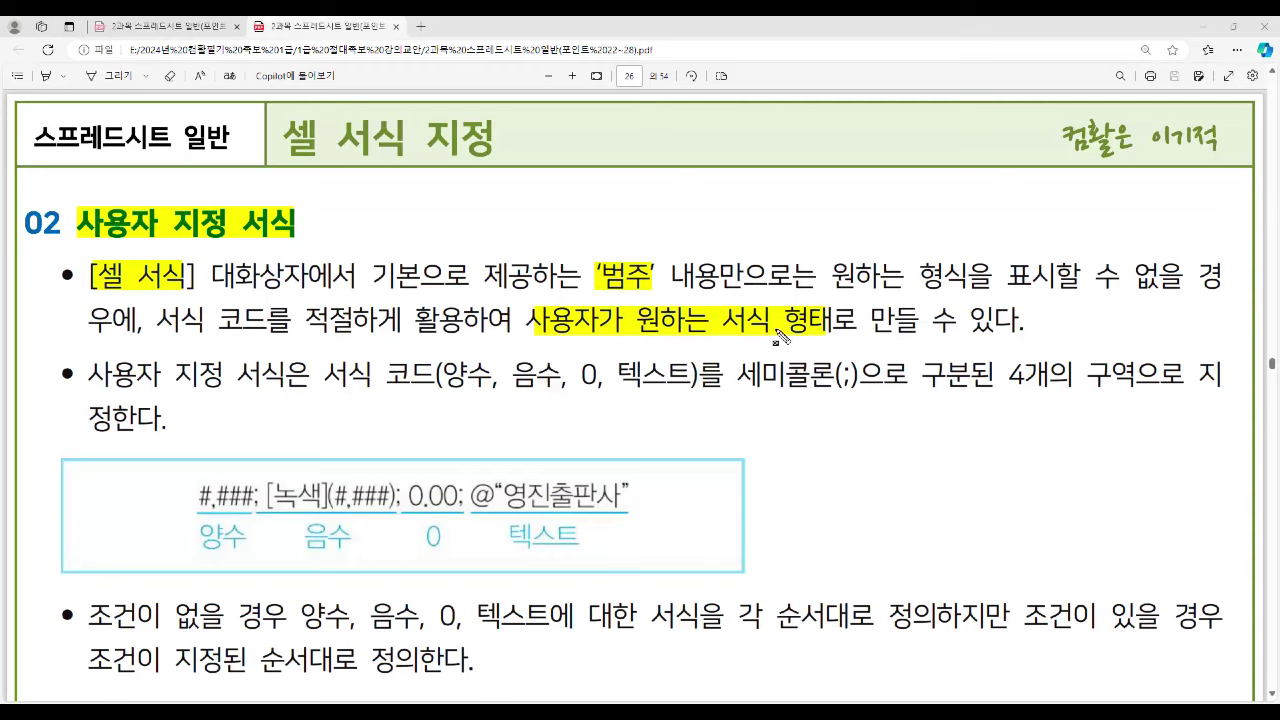